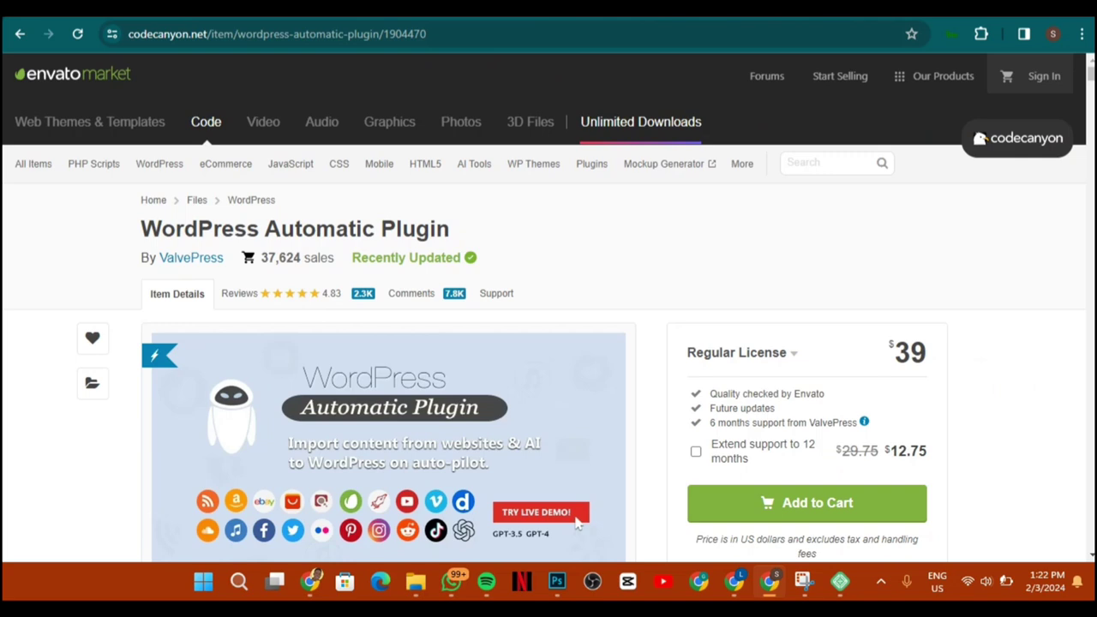
Switch to the OpenAI website, log in to the API platform and open its API keys page
{"action": "left_click", "coordinate": [163, 7]}
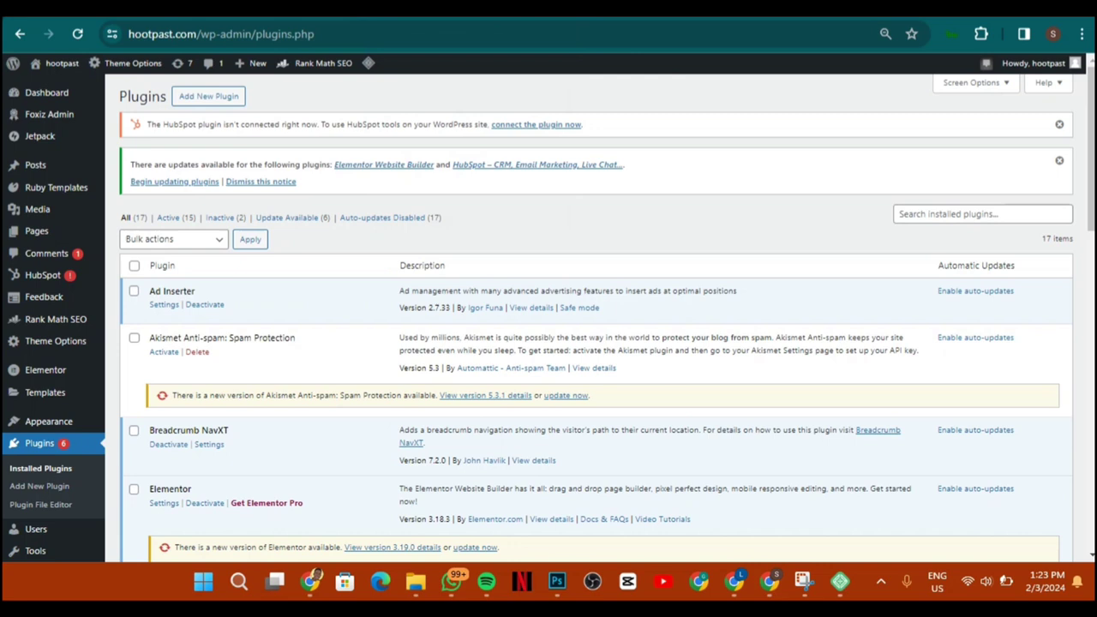
{"action": "left_click", "coordinate": [735, 582]}
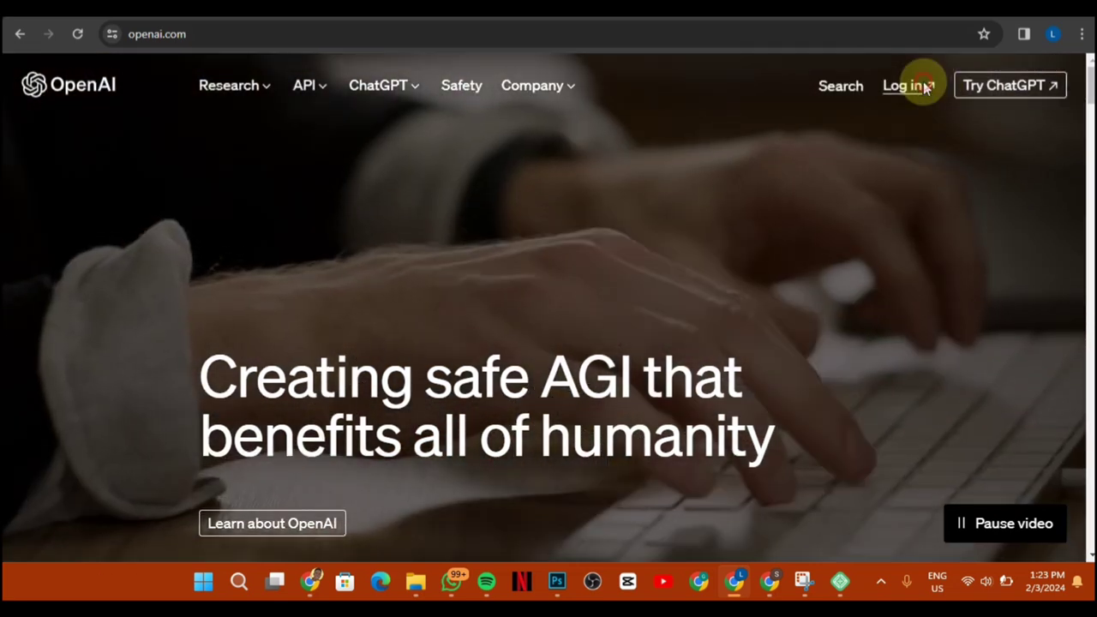
{"action": "left_click", "coordinate": [926, 88]}
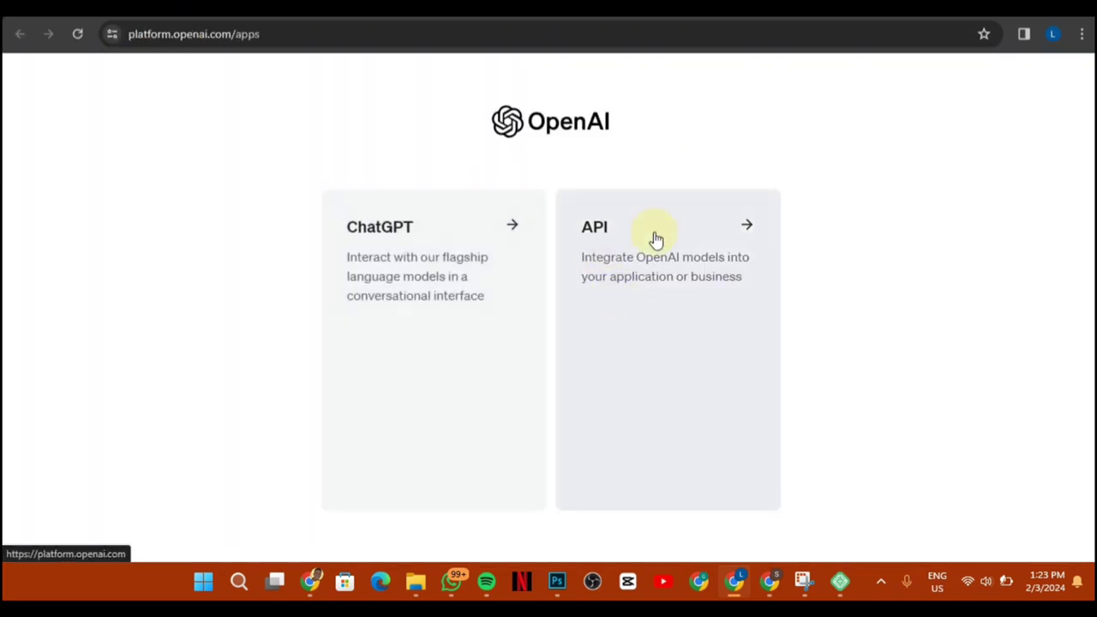
{"action": "left_click", "coordinate": [678, 245]}
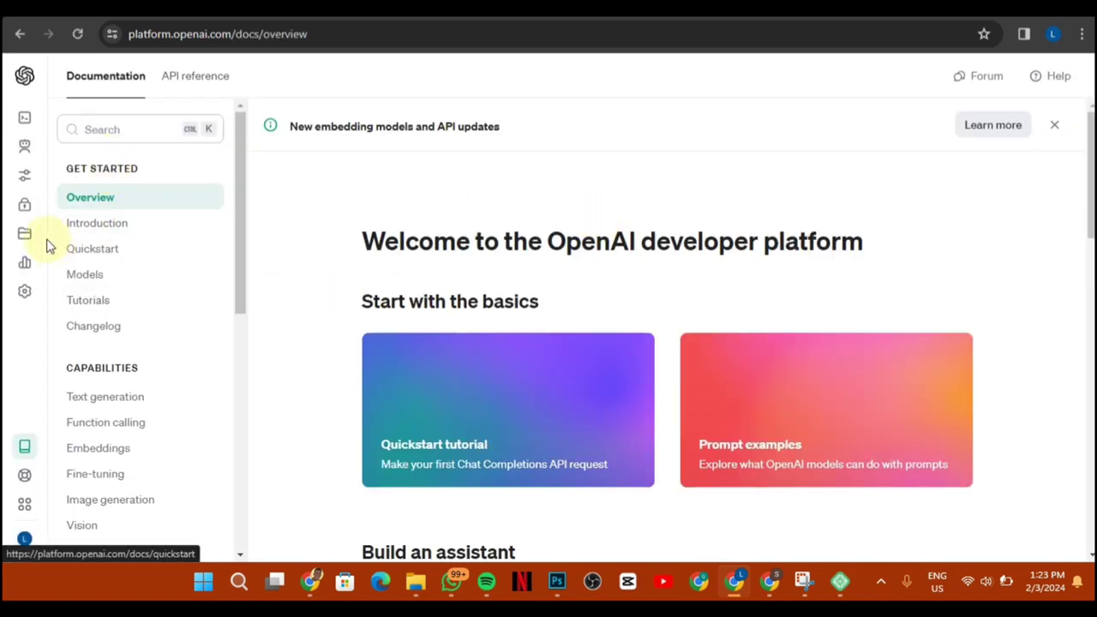
{"action": "mouse_move", "coordinate": [38, 172]}
{"action": "left_click", "coordinate": [70, 208]}
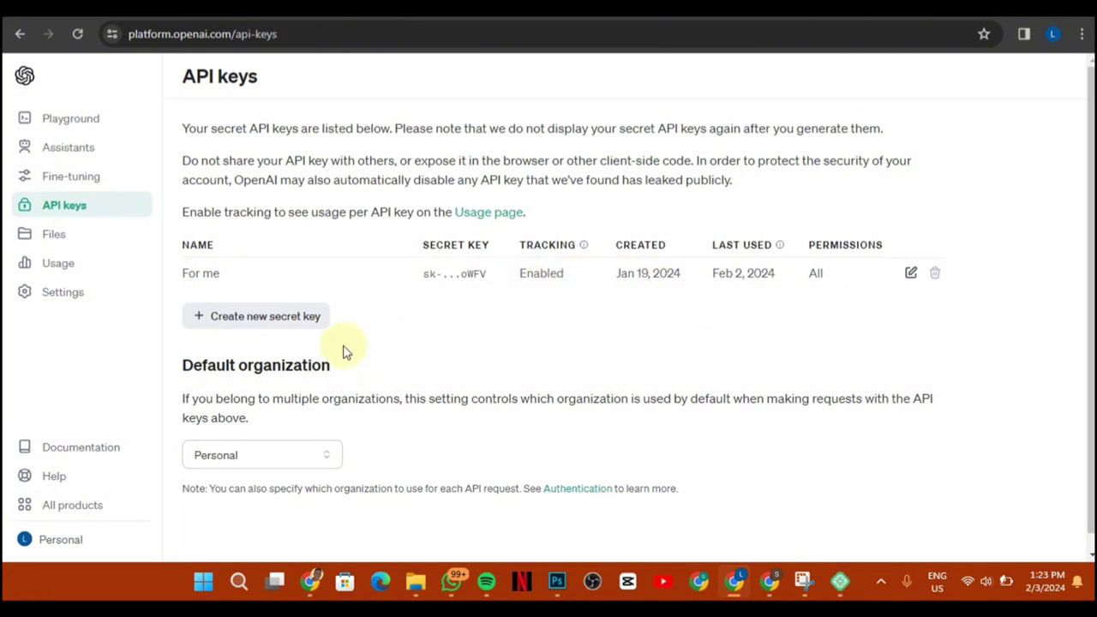
Open the form for creating a new secret key, cancel it, and check the credit grants on the Usage page
{"action": "left_click", "coordinate": [288, 321]}
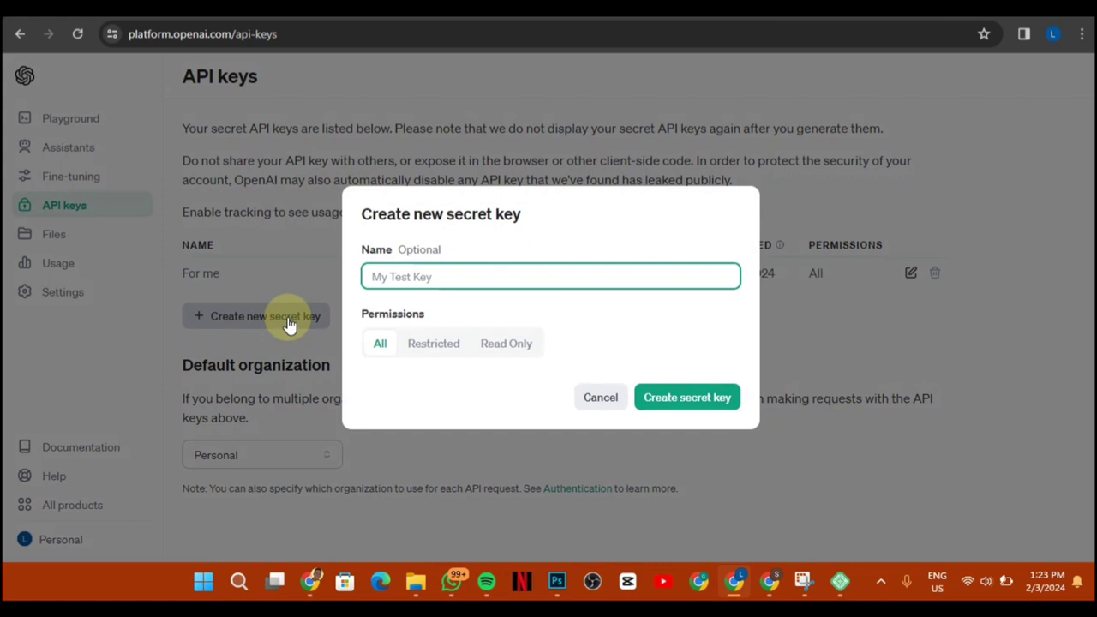
{"action": "left_click", "coordinate": [600, 397]}
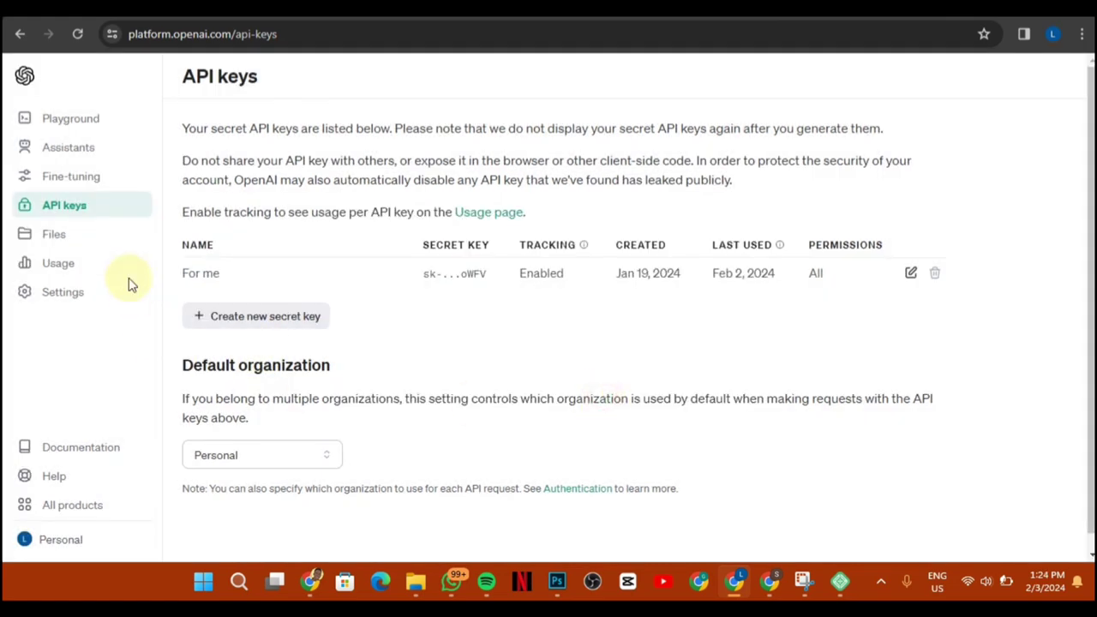
{"action": "left_click", "coordinate": [82, 268]}
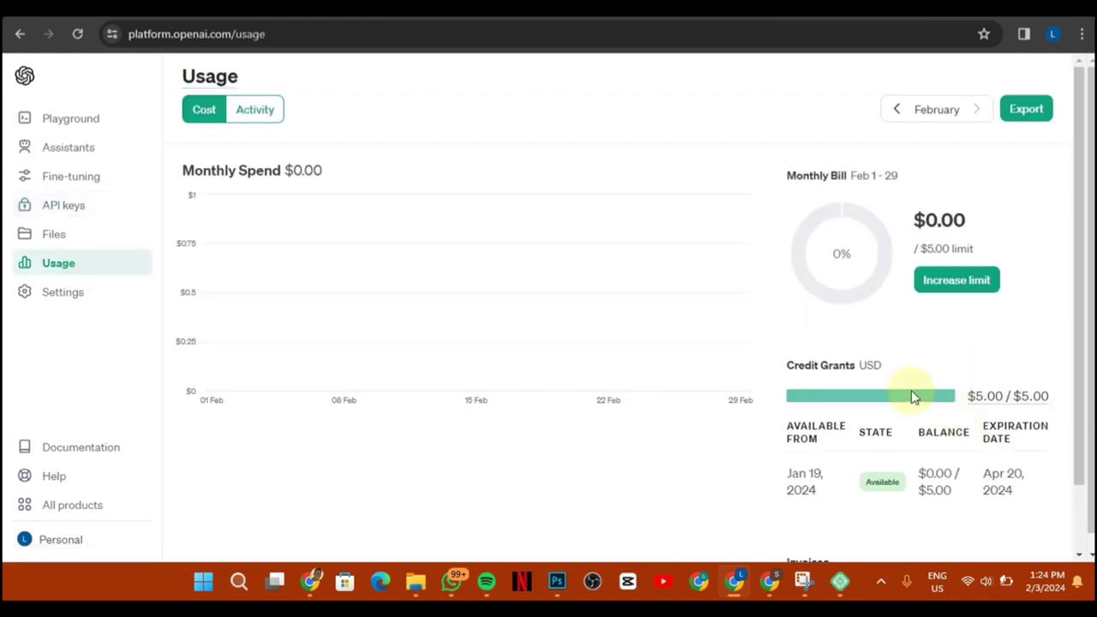
{"action": "mouse_move", "coordinate": [984, 401]}
Switch to the WordPress admin, open the plugin zip upload form and its file picker, and close the picker without choosing a file
{"action": "left_click", "coordinate": [772, 578]}
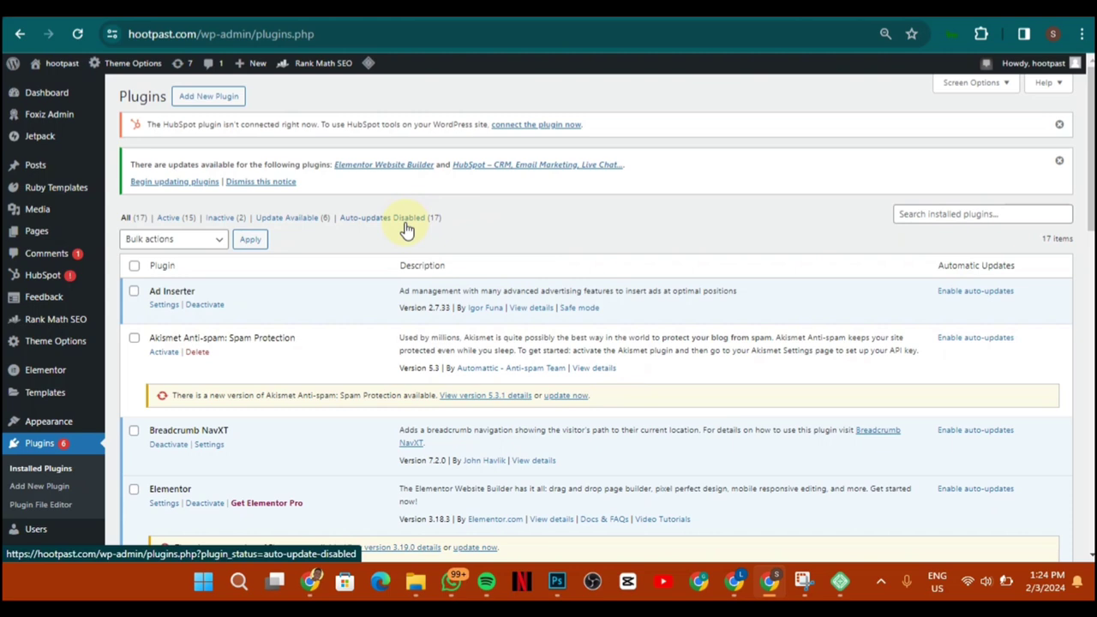
{"action": "left_click", "coordinate": [214, 98]}
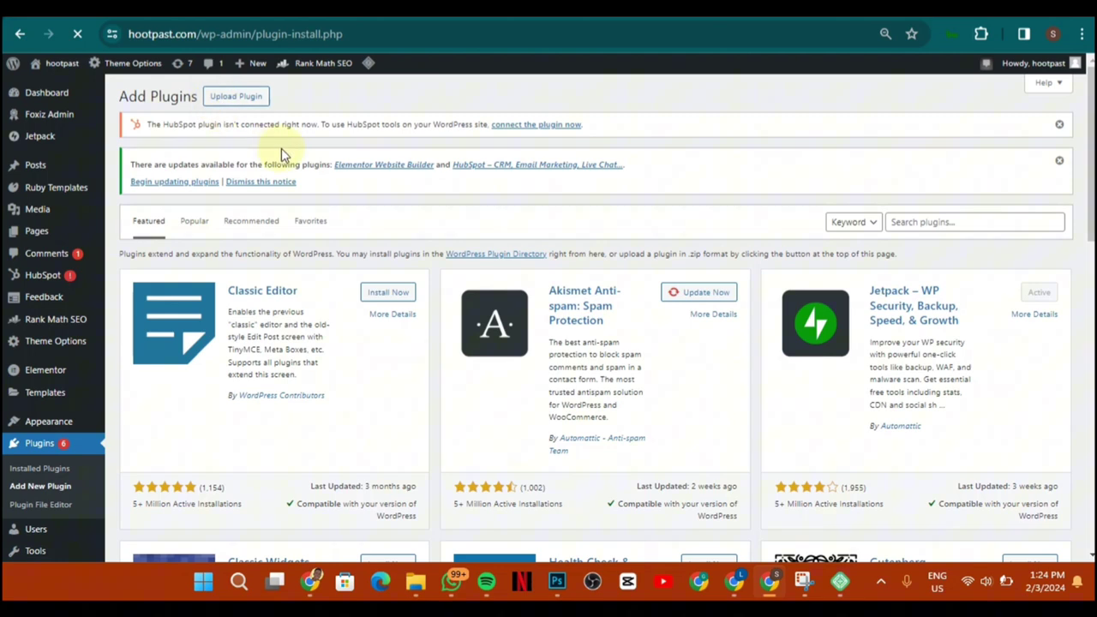
{"action": "left_click", "coordinate": [241, 99]}
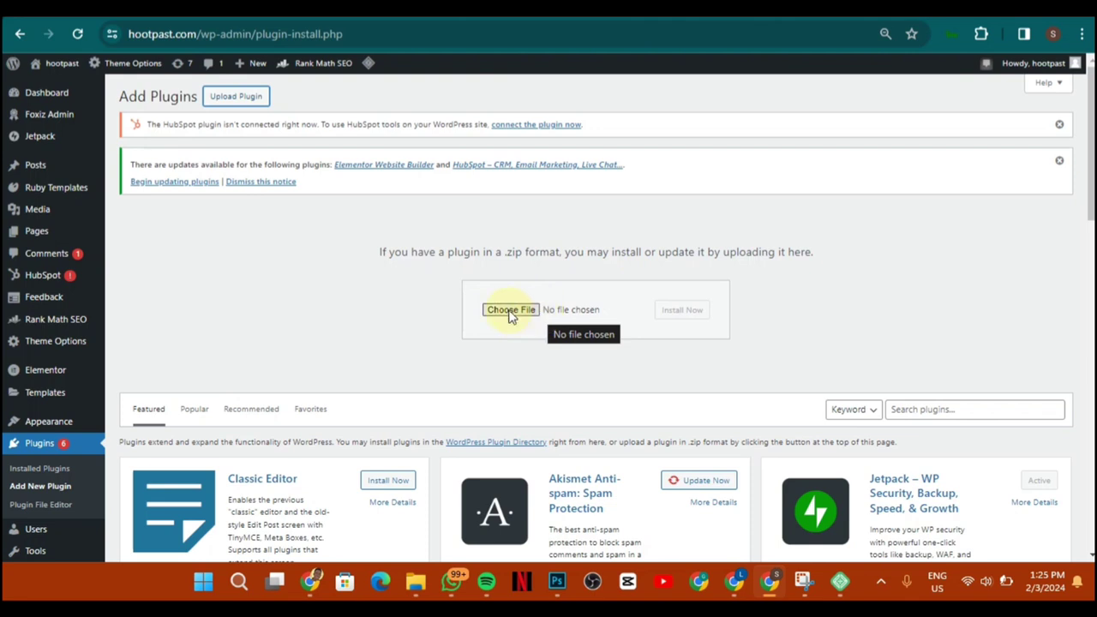
{"action": "left_click", "coordinate": [512, 311]}
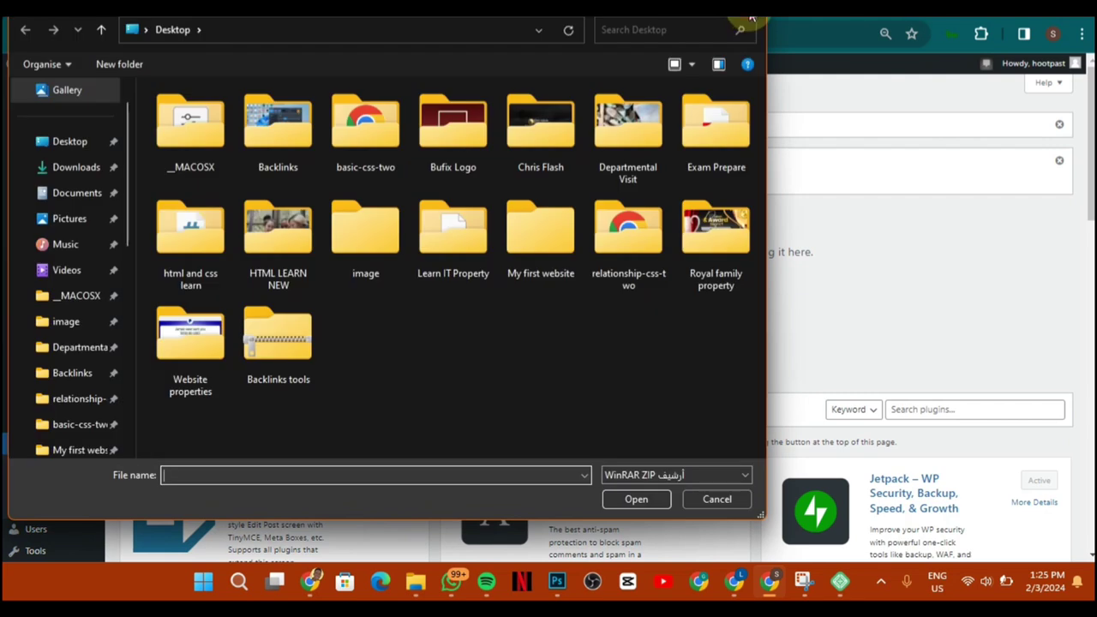
{"action": "left_click", "coordinate": [752, 16]}
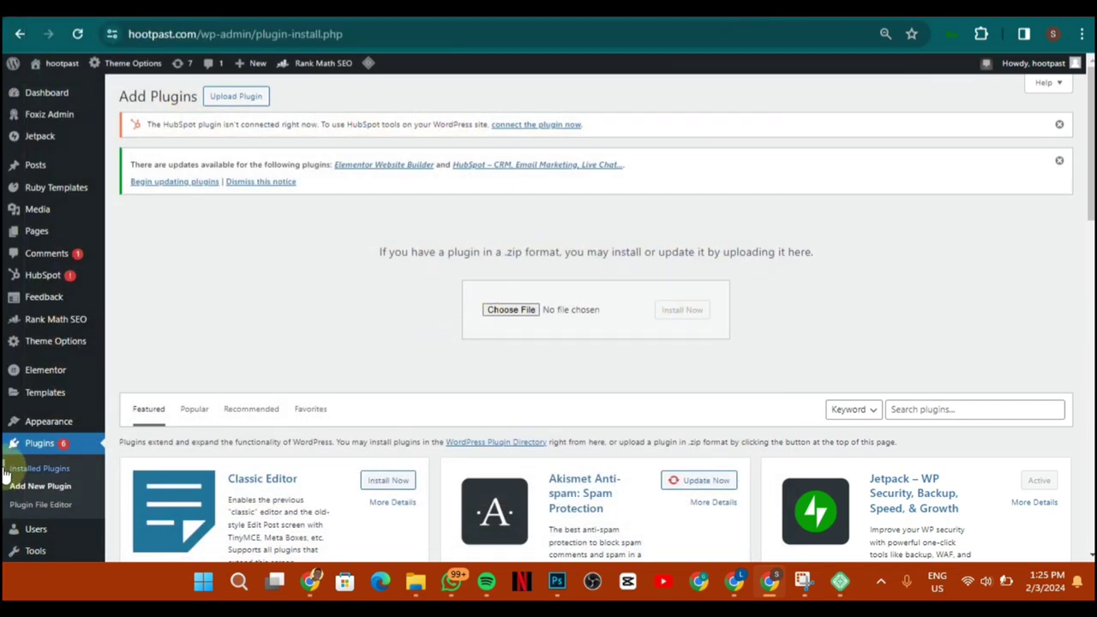
Create a new campaign in the Automatic plugin and title it "fitness"
{"action": "left_click", "coordinate": [1060, 125]}
{"action": "scroll", "coordinate": [477, 285], "scroll_direction": "down", "scroll_amount": 3}
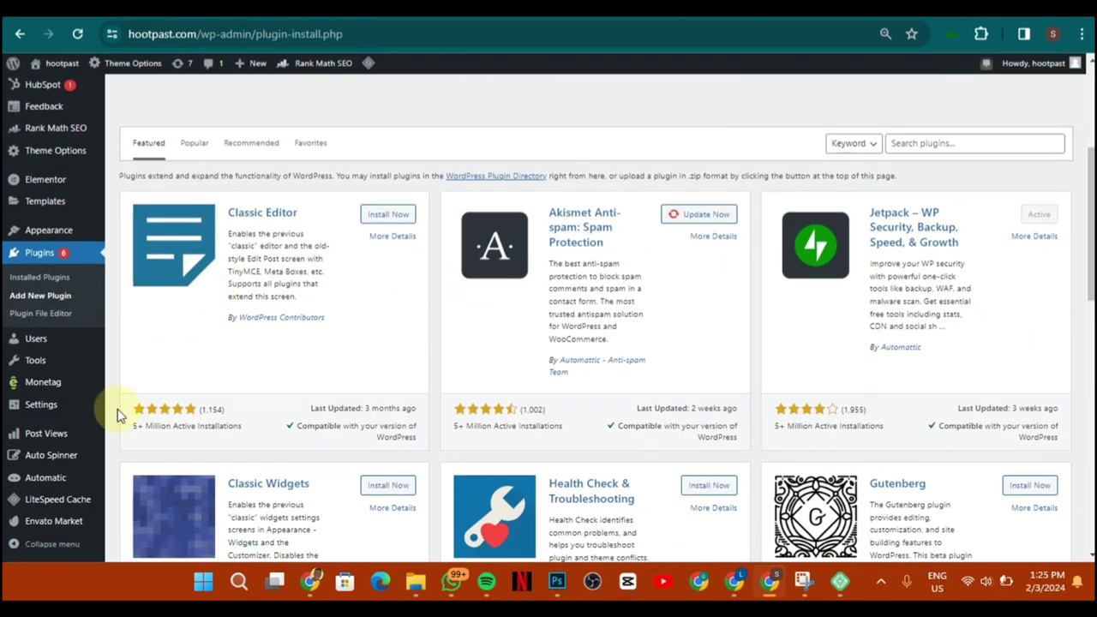
{"action": "mouse_move", "coordinate": [59, 487]}
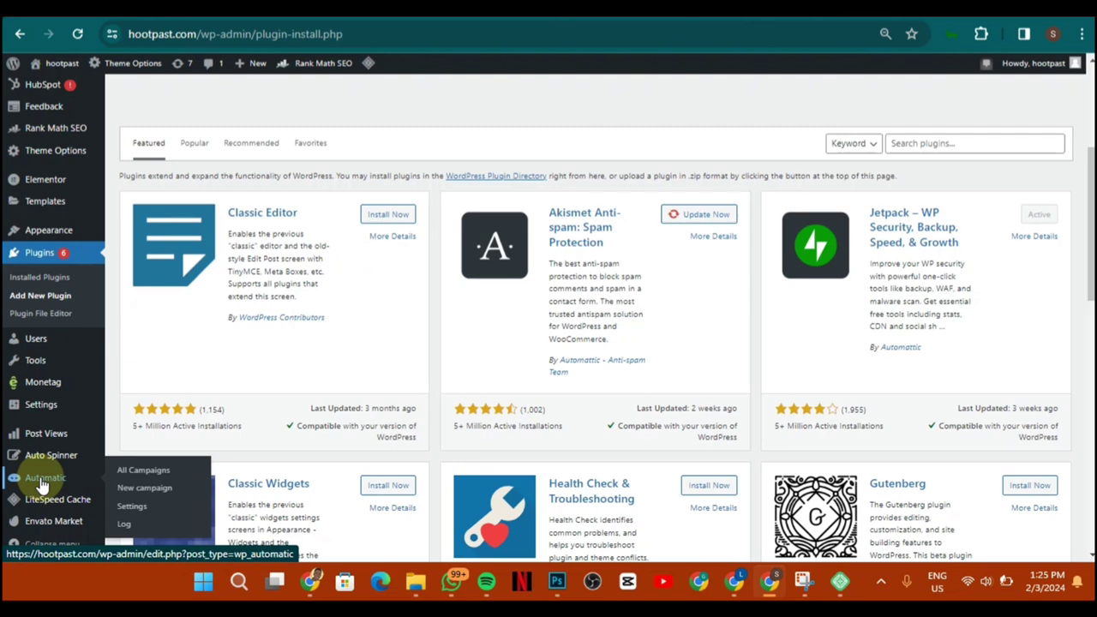
{"action": "left_click", "coordinate": [144, 488]}
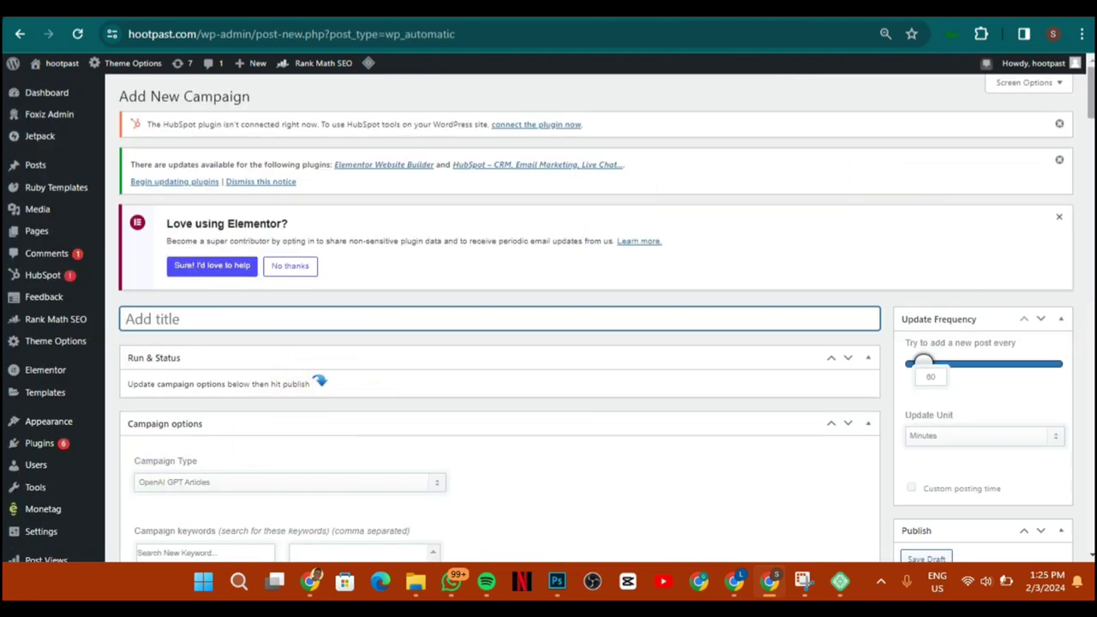
{"action": "scroll", "coordinate": [929, 175], "scroll_direction": "down", "scroll_amount": 3}
{"action": "scroll", "coordinate": [928, 175], "scroll_direction": "up", "scroll_amount": 3}
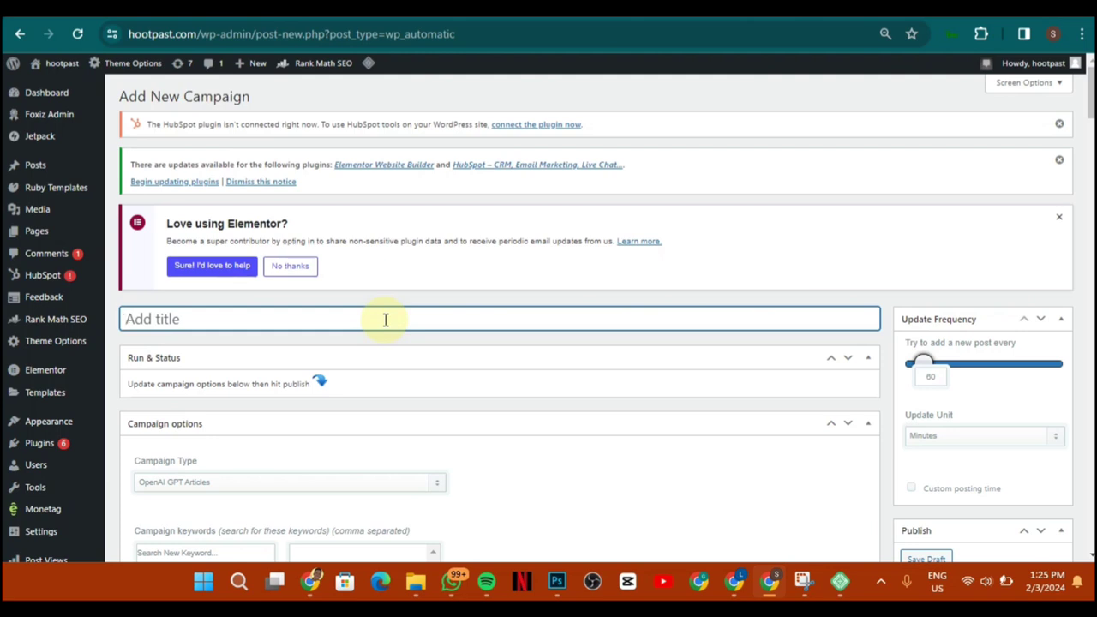
{"action": "type", "text": "fitness"}
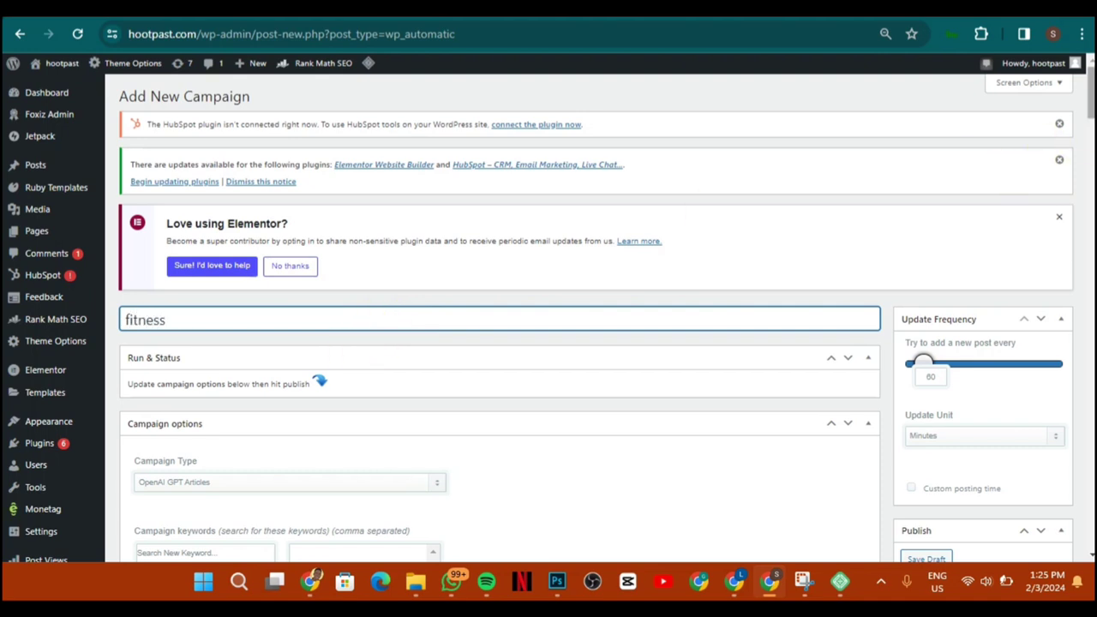
Search Google for "fitness" in a new browser tab to find keywords for the campaign
{"action": "scroll", "coordinate": [1090, 94], "scroll_direction": "down", "scroll_amount": 2}
{"action": "scroll", "coordinate": [1091, 112], "scroll_direction": "down", "scroll_amount": 2}
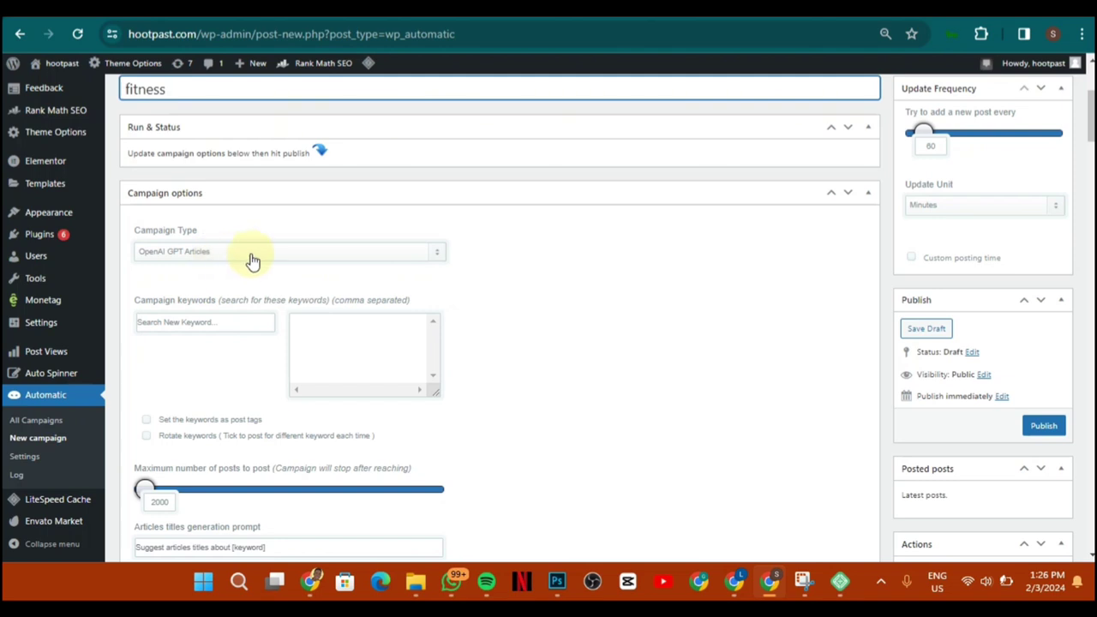
{"action": "left_click", "coordinate": [322, 324]}
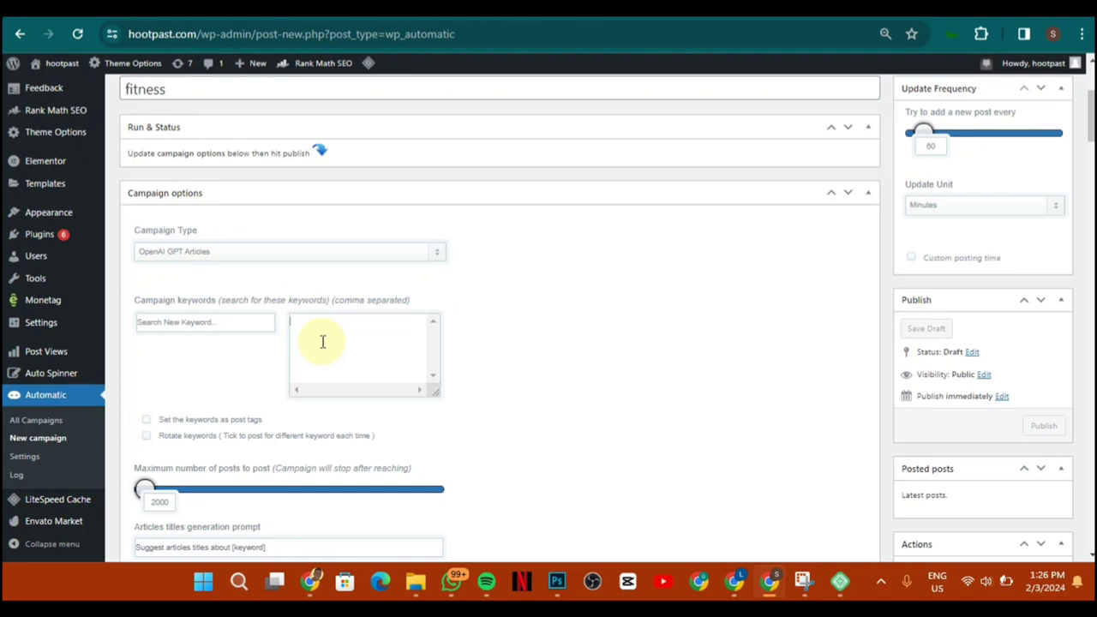
{"action": "left_click", "coordinate": [574, 17]}
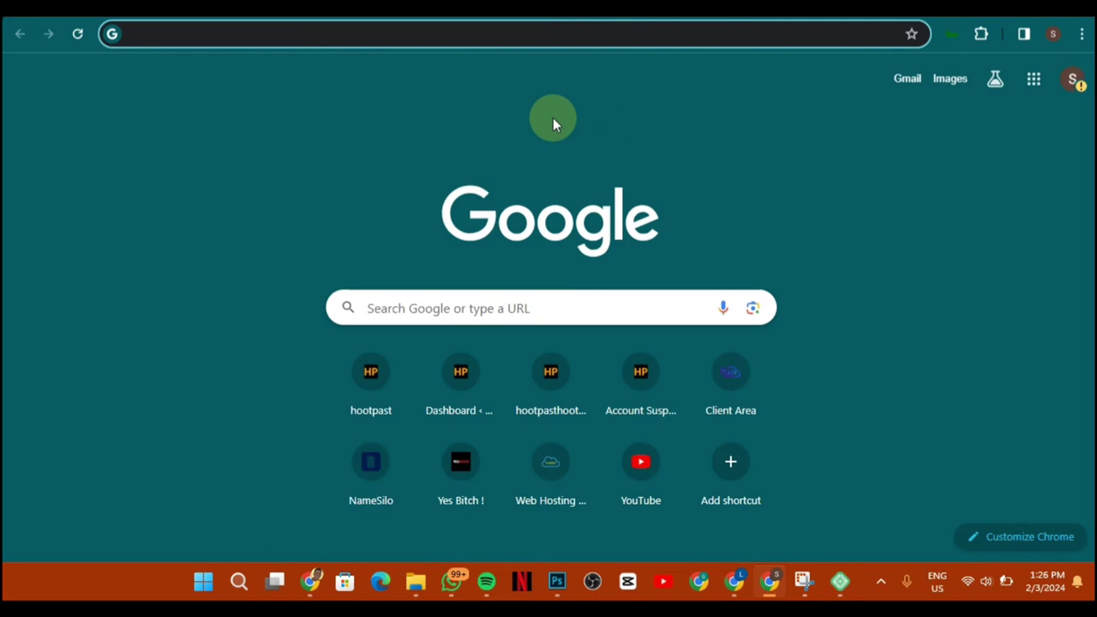
{"action": "type", "text": "fitn"}
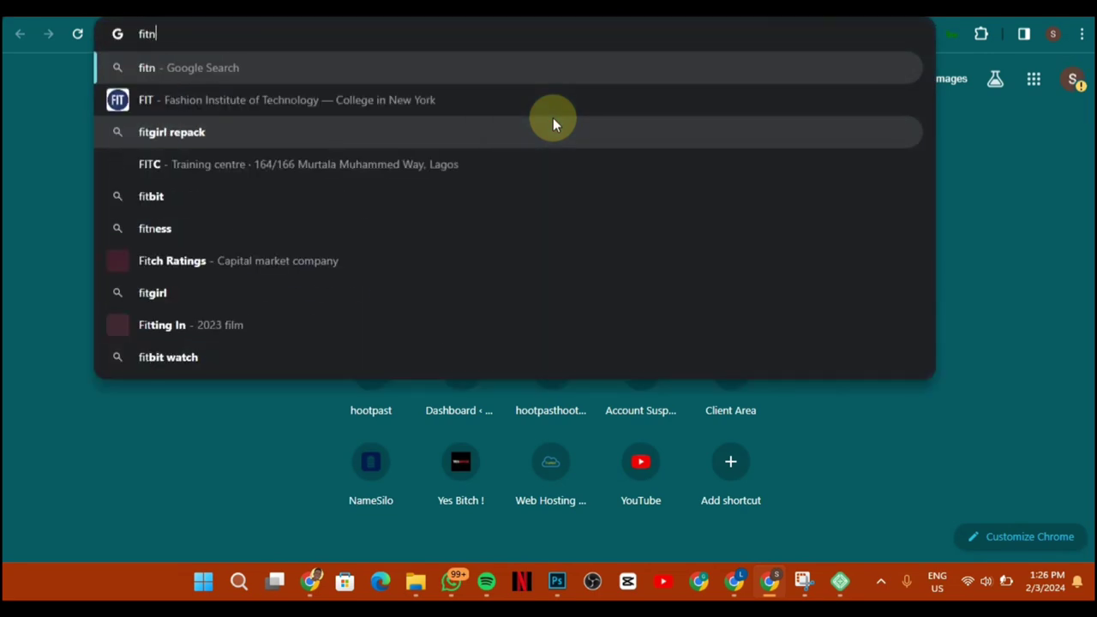
{"action": "type", "text": "ess"}
{"action": "key", "text": "Return"}
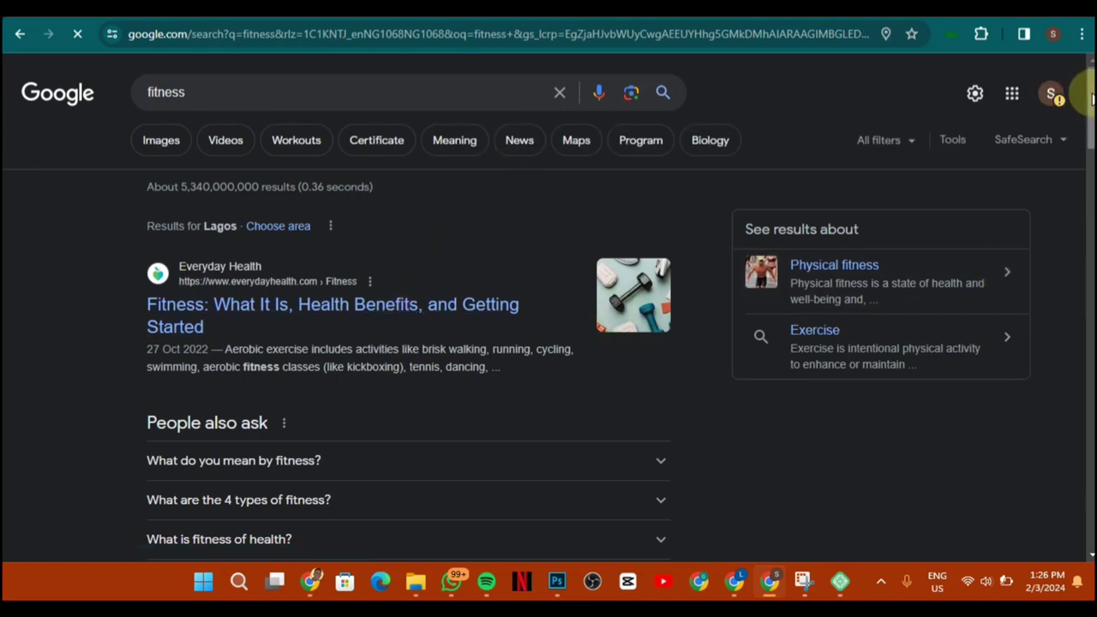
Expand and collapse entries in Google's "People also ask" section one after another to load more fitness questions
{"action": "scroll", "coordinate": [600, 300], "scroll_direction": "down", "scroll_amount": 3}
{"action": "scroll", "coordinate": [657, 274], "scroll_direction": "up", "scroll_amount": 1}
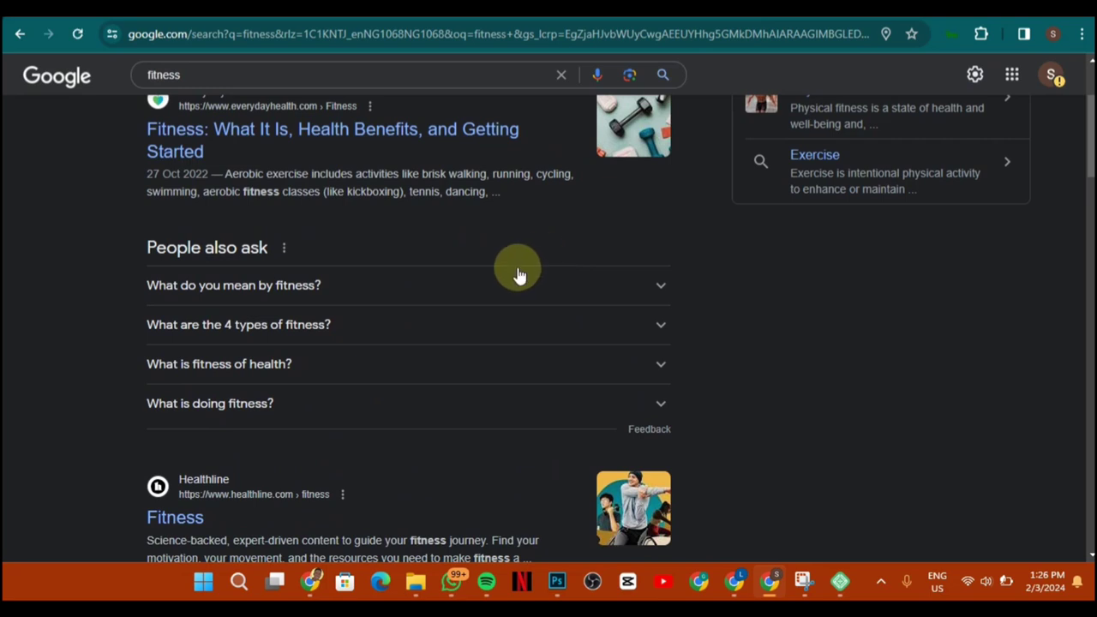
{"action": "left_click", "coordinate": [540, 289]}
{"action": "left_click", "coordinate": [540, 288]}
{"action": "left_click", "coordinate": [473, 334]}
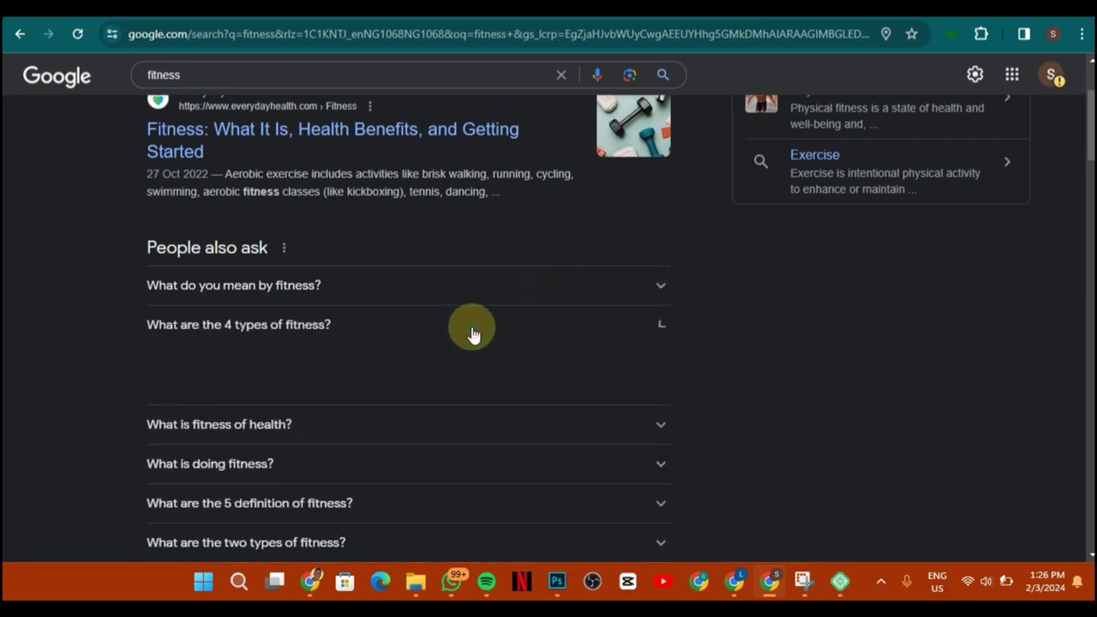
{"action": "left_click", "coordinate": [472, 335]}
{"action": "left_click", "coordinate": [471, 378]}
{"action": "left_click", "coordinate": [507, 377]}
{"action": "left_click", "coordinate": [454, 418]}
{"action": "left_click", "coordinate": [448, 420]}
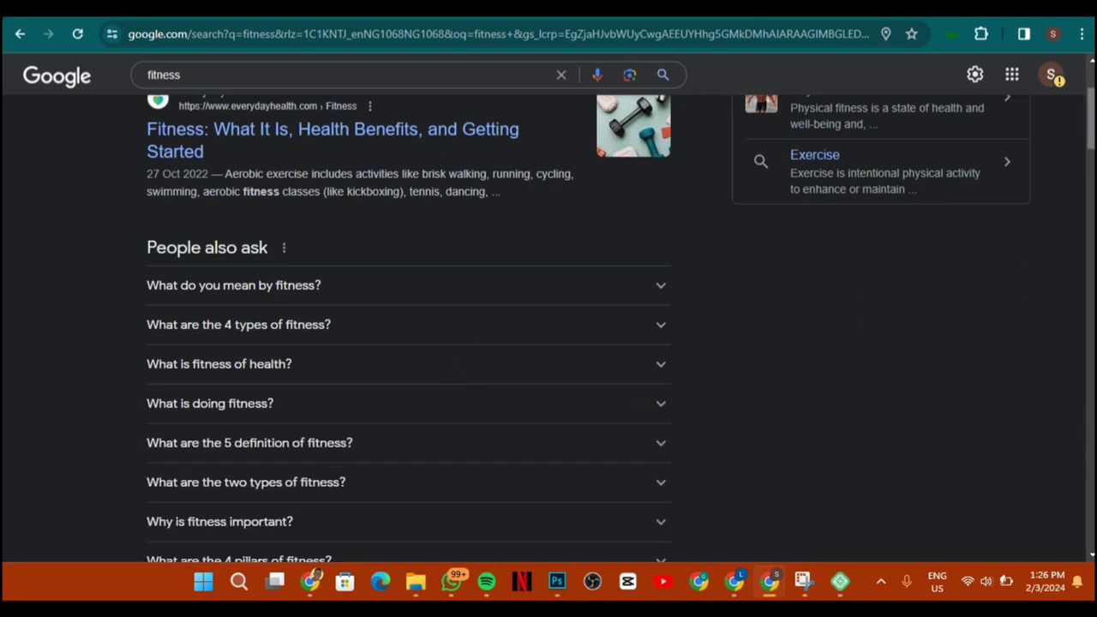
{"action": "scroll", "coordinate": [642, 298], "scroll_direction": "down", "scroll_amount": 3}
{"action": "left_click", "coordinate": [564, 302]}
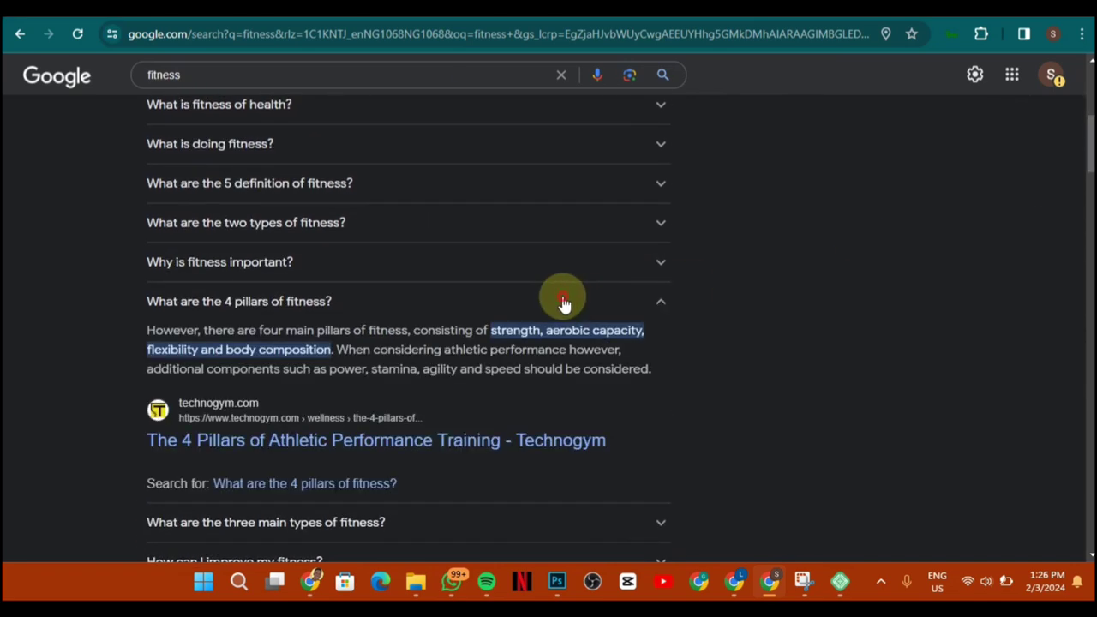
{"action": "left_click", "coordinate": [564, 302]}
{"action": "left_click", "coordinate": [548, 385]}
{"action": "left_click", "coordinate": [537, 385]}
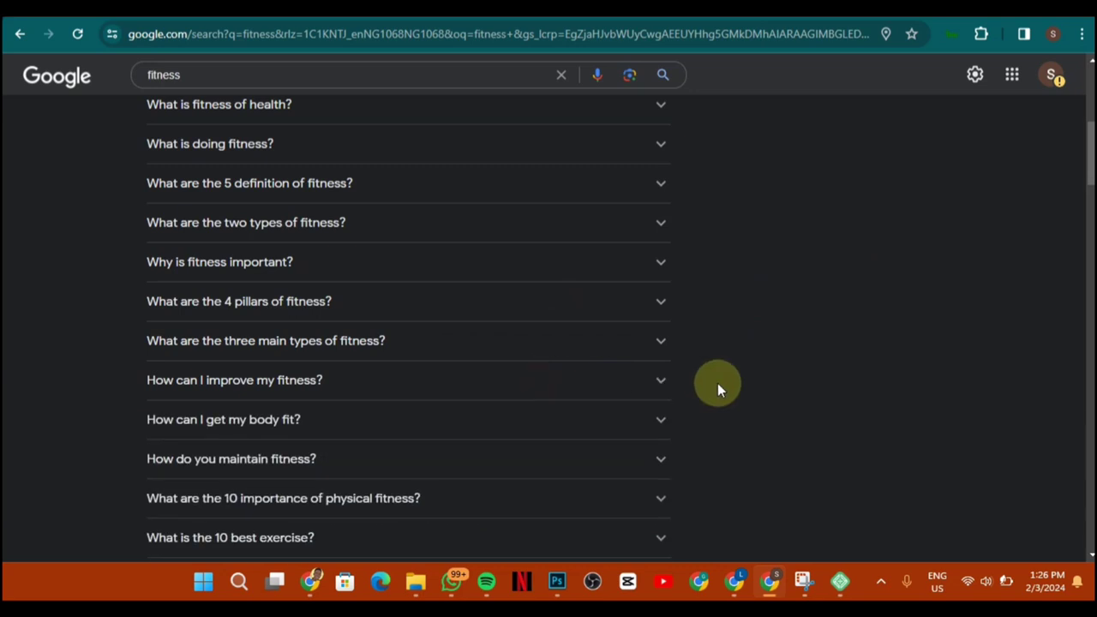
{"action": "left_click", "coordinate": [611, 424]}
{"action": "left_click", "coordinate": [608, 426]}
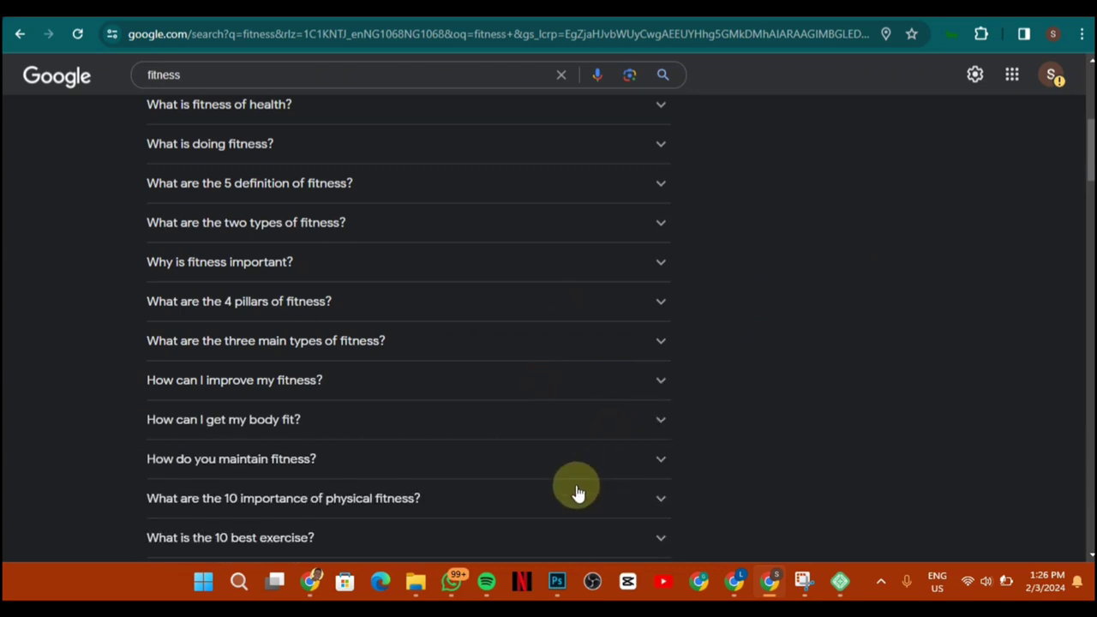
{"action": "left_click", "coordinate": [541, 499]}
{"action": "left_click", "coordinate": [542, 500]}
{"action": "scroll", "coordinate": [541, 500], "scroll_direction": "down", "scroll_amount": 3}
{"action": "scroll", "coordinate": [408, 328], "scroll_direction": "down", "scroll_amount": 5}
{"action": "scroll", "coordinate": [408, 329], "scroll_direction": "up", "scroll_amount": 10}
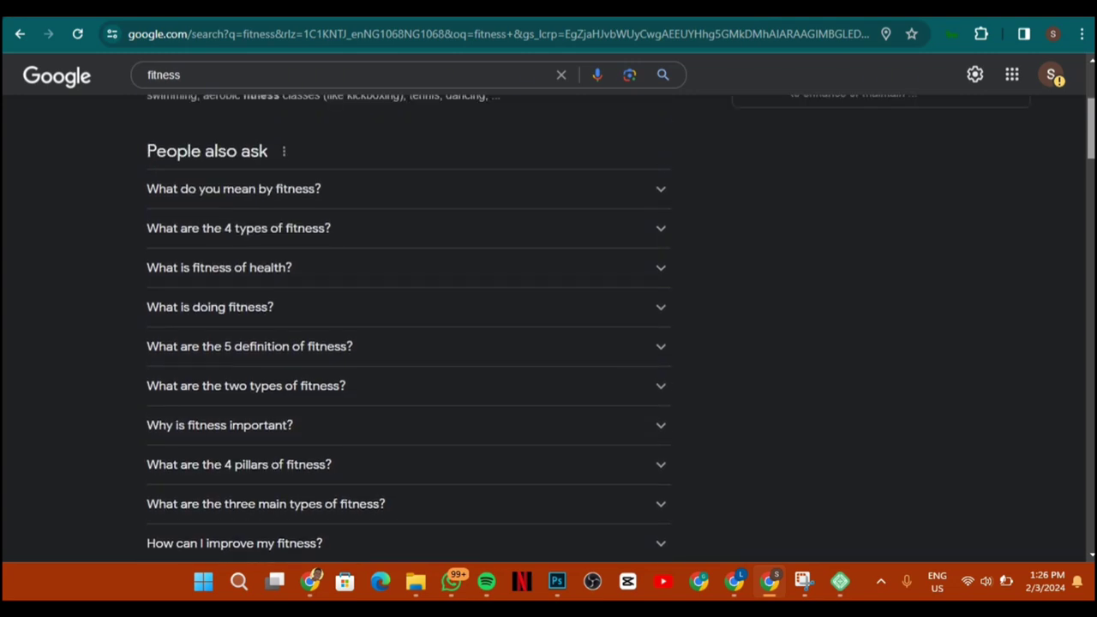
Copy all the "People also ask" questions and paste them into the fitness campaign's keywords list
{"action": "left_click_drag", "start_coordinate": [129, 200], "coordinate": [364, 182]}
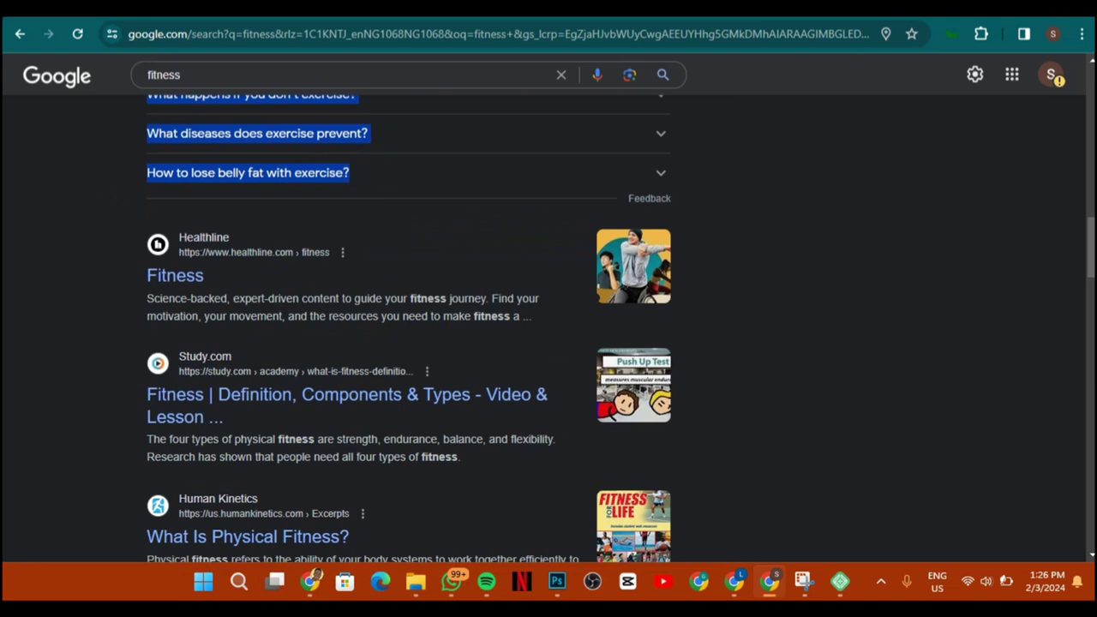
{"action": "key", "text": "ctrl+Tab"}
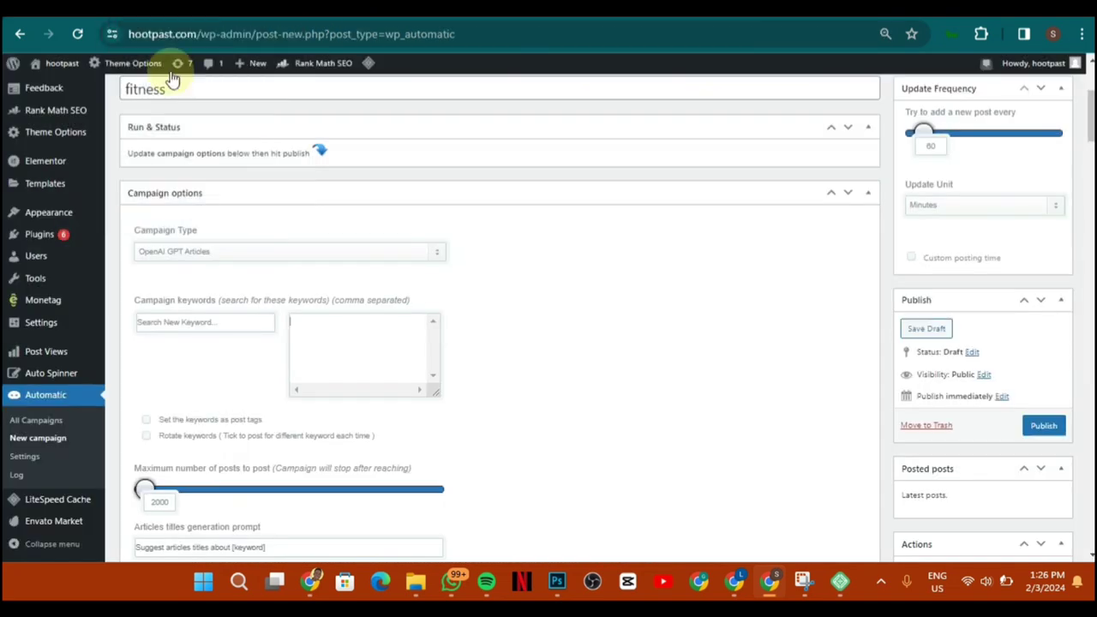
{"action": "left_click", "coordinate": [328, 319]}
{"action": "key", "text": "ctrl+v"}
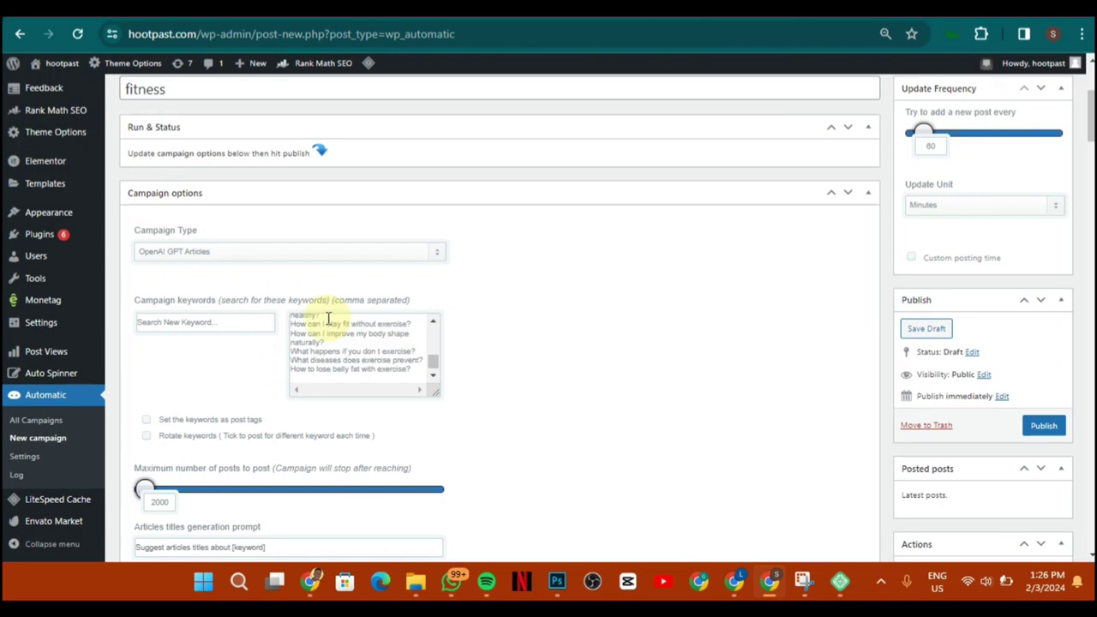
{"action": "left_click_drag", "start_coordinate": [435, 364], "coordinate": [436, 318]}
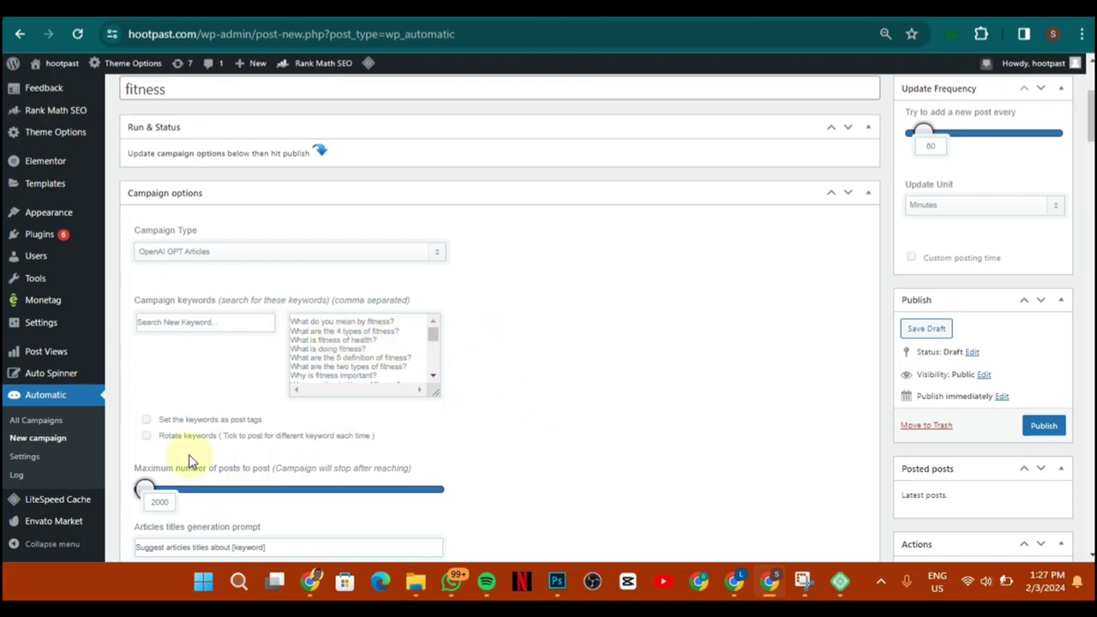
{"action": "scroll", "coordinate": [507, 228], "scroll_direction": "down", "scroll_amount": 3}
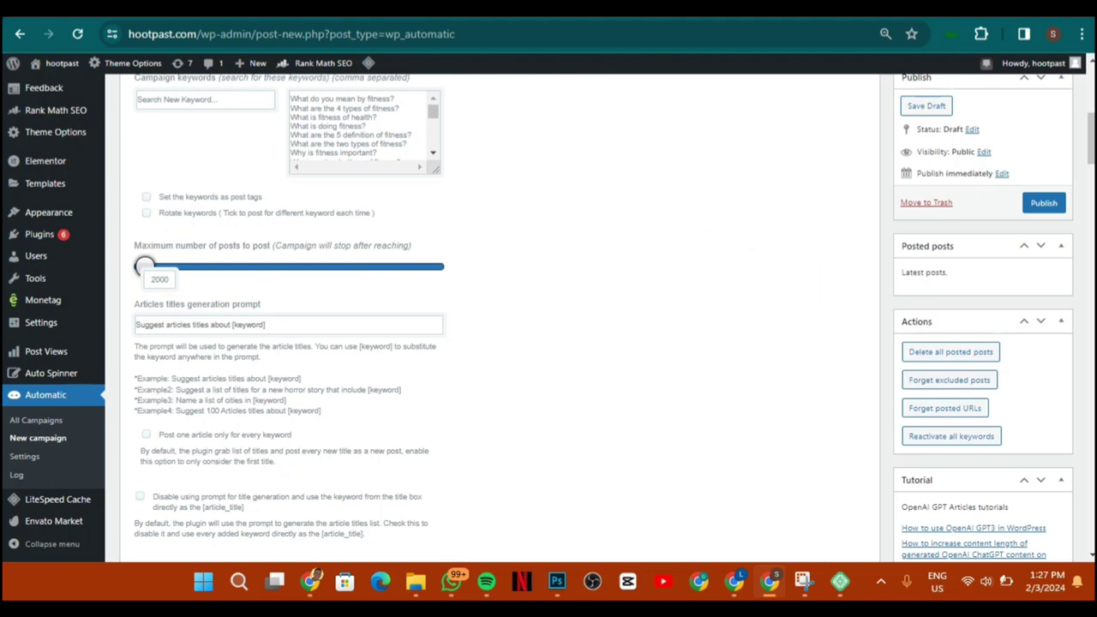
Publish the fitness campaign
{"action": "scroll", "coordinate": [817, 280], "scroll_direction": "up", "scroll_amount": 3}
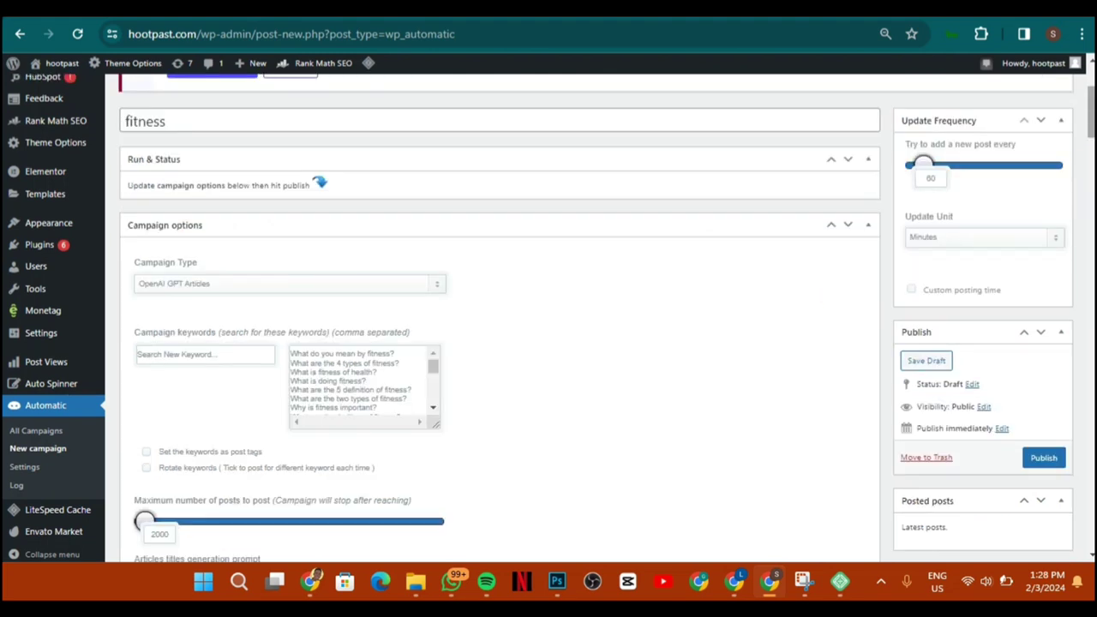
{"action": "left_click", "coordinate": [1050, 459]}
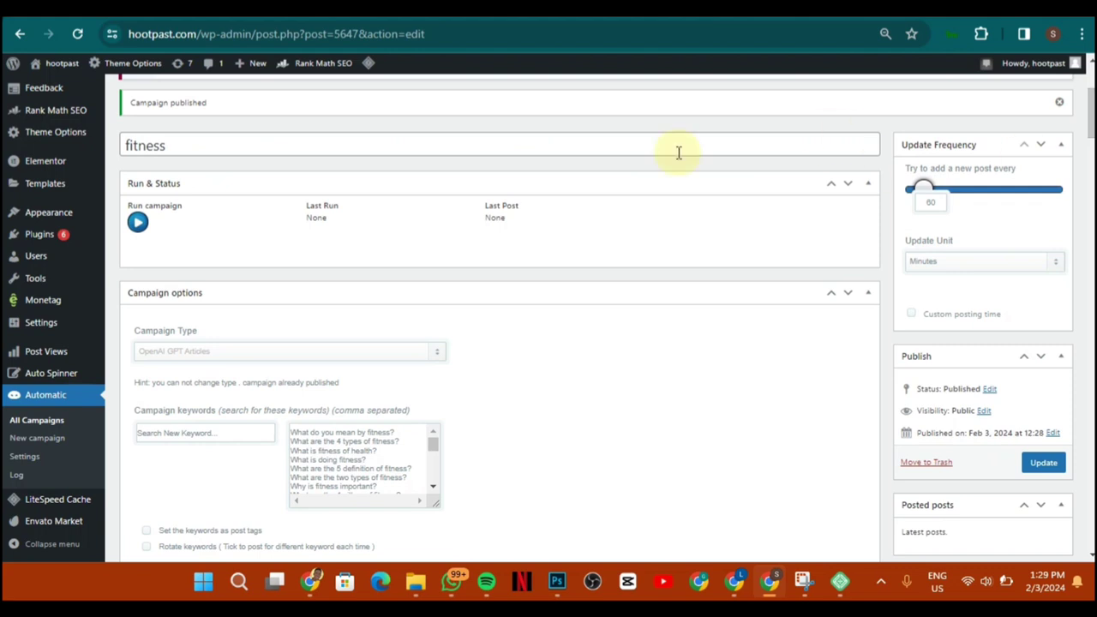
Open the Automatic plugin's settings and locate the OpenAI API Settings section
{"action": "left_click", "coordinate": [28, 456]}
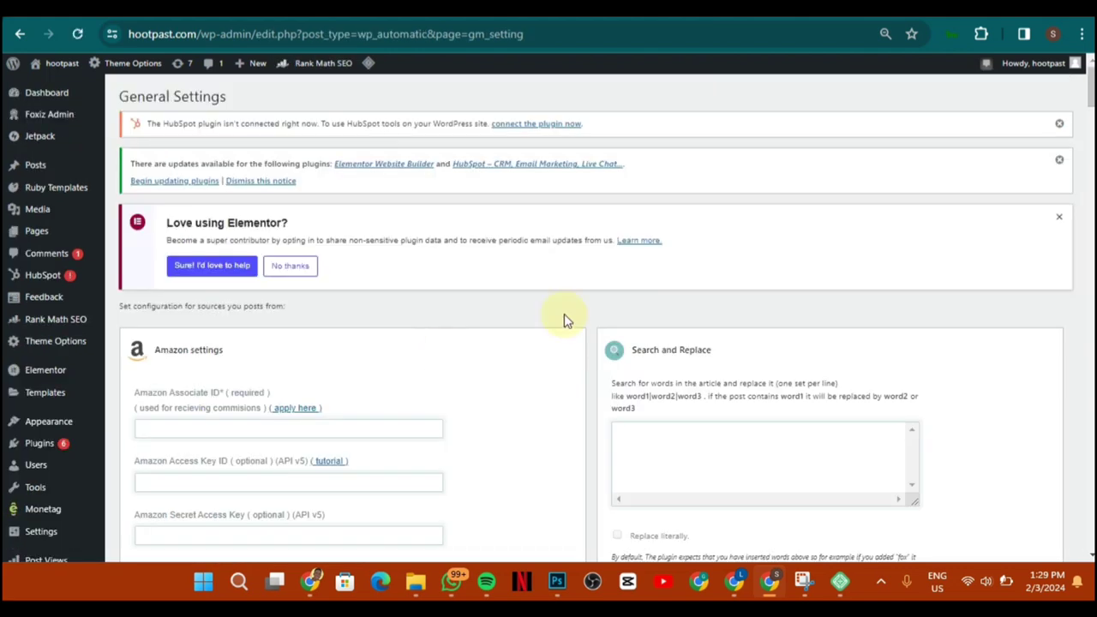
{"action": "scroll", "coordinate": [600, 317], "scroll_direction": "down", "scroll_amount": 15}
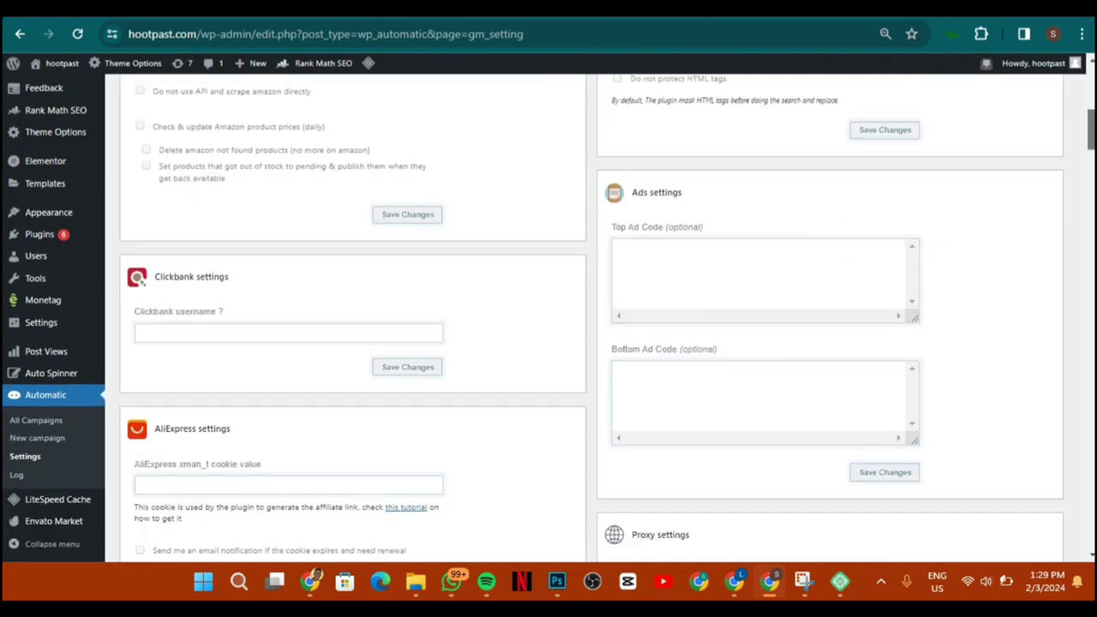
{"action": "scroll", "coordinate": [600, 318], "scroll_direction": "down", "scroll_amount": 15}
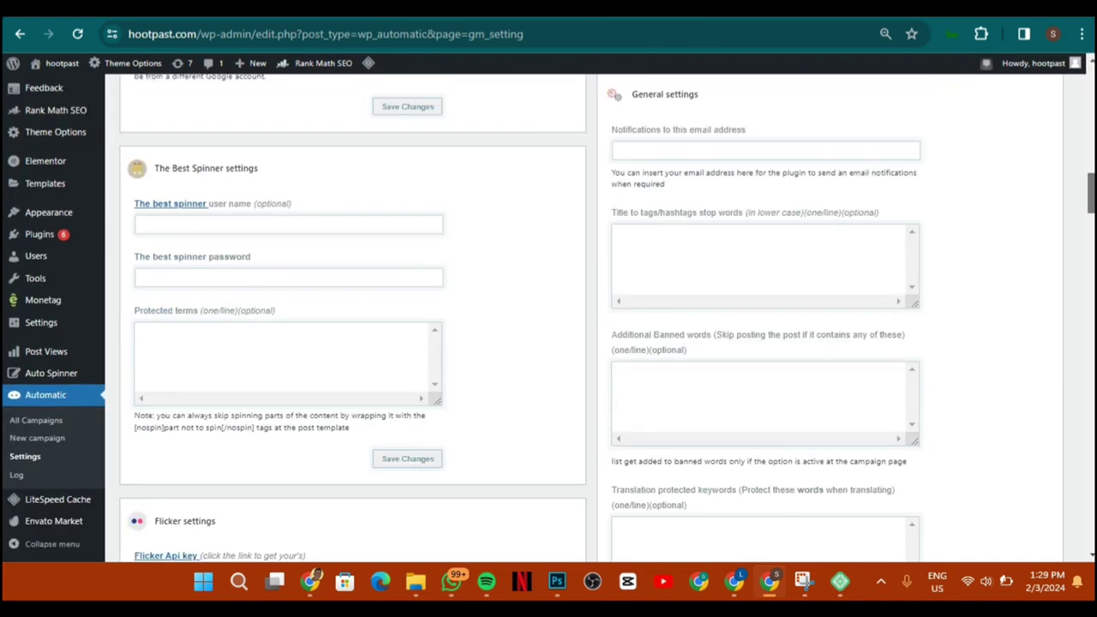
{"action": "scroll", "coordinate": [600, 317], "scroll_direction": "down", "scroll_amount": 5}
{"action": "scroll", "coordinate": [600, 318], "scroll_direction": "up", "scroll_amount": 2}
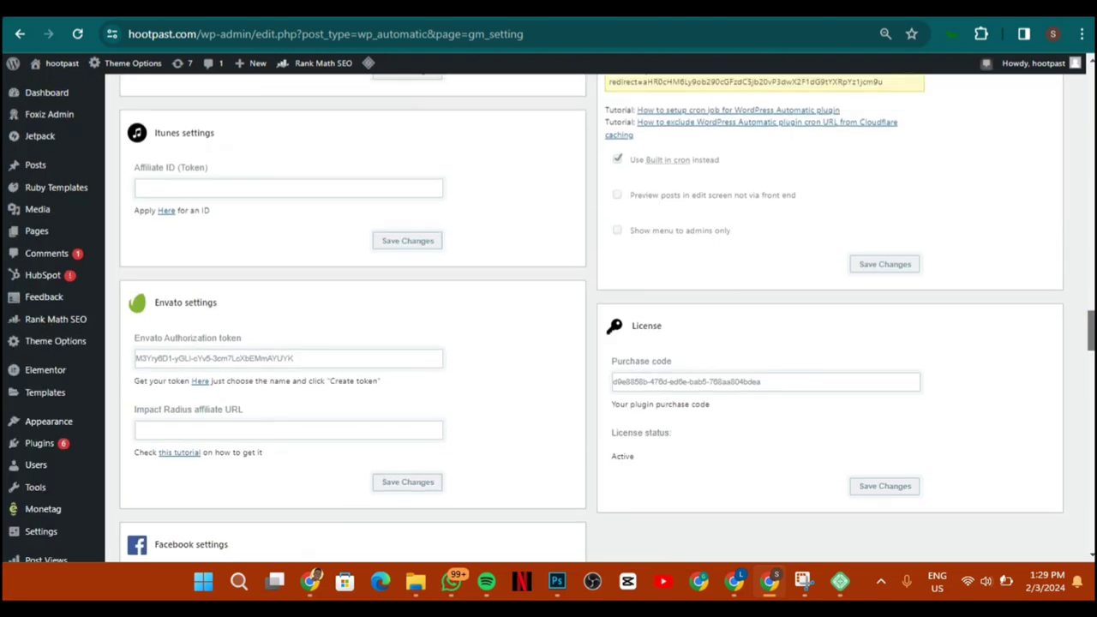
{"action": "scroll", "coordinate": [600, 317], "scroll_direction": "down", "scroll_amount": 10}
{"action": "scroll", "coordinate": [354, 318], "scroll_direction": "down", "scroll_amount": 12}
{"action": "scroll", "coordinate": [353, 318], "scroll_direction": "down", "scroll_amount": 3}
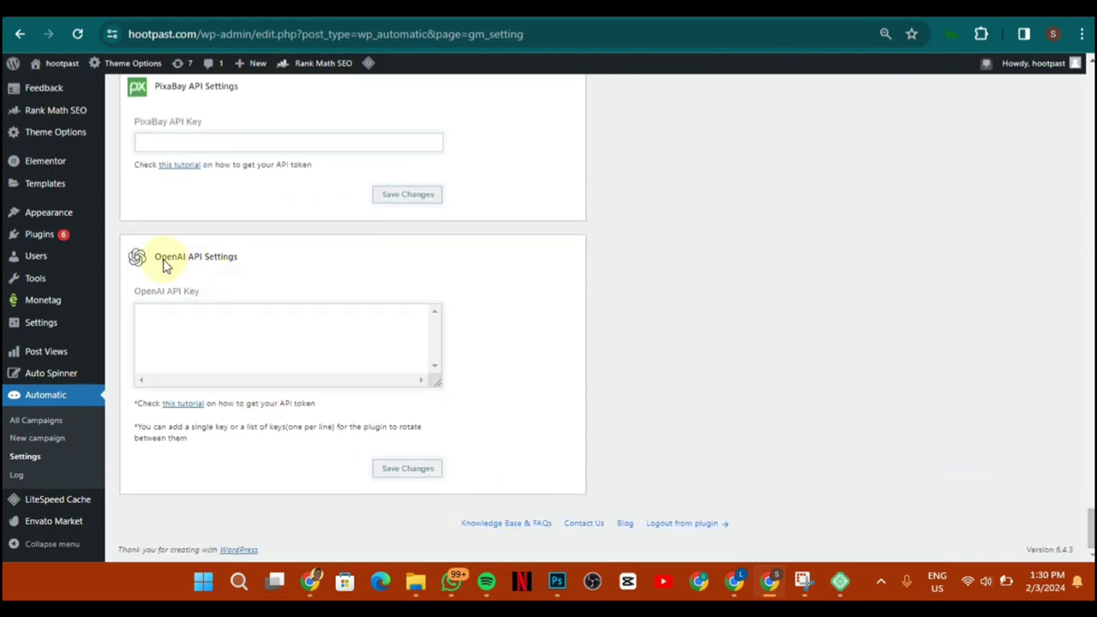
Try a placeholder entry in the OpenAI API Key field and clear the field without saving
{"action": "left_click", "coordinate": [205, 320]}
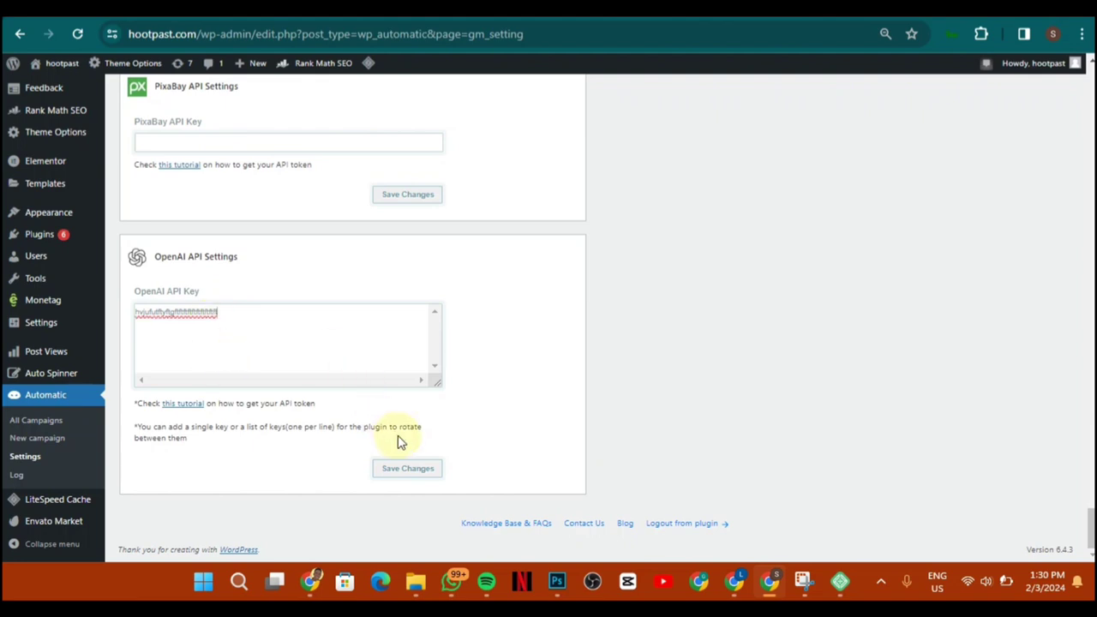
{"action": "key", "text": "ctrl+a"}
{"action": "key", "text": "BackSpace"}
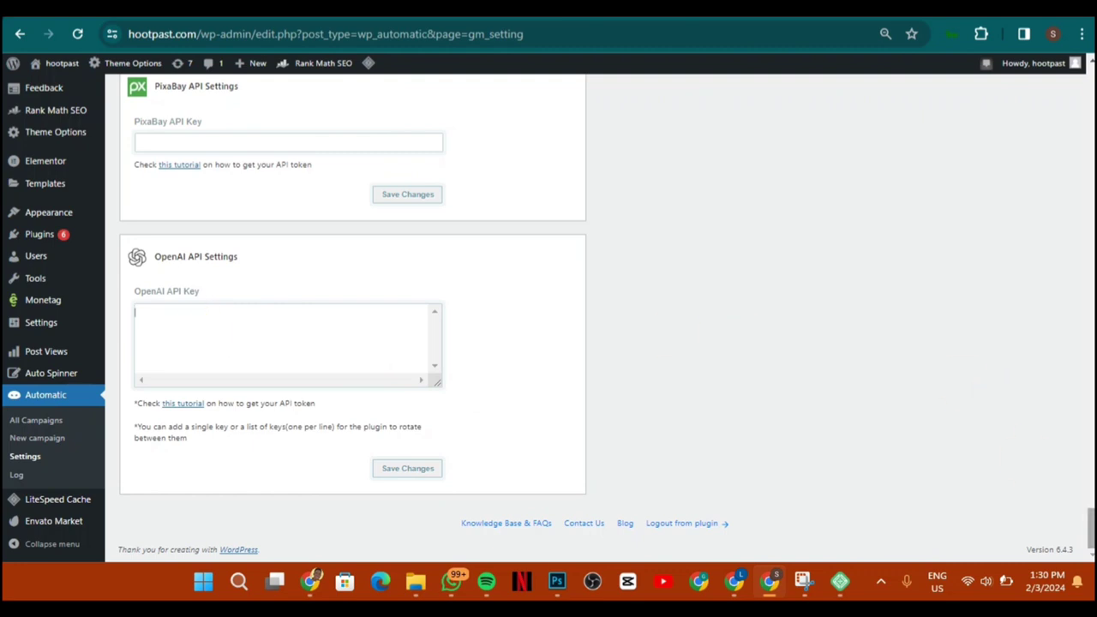
Review the plugin's other source settings, including Twitter, Facebook, Envato, license and cron, back up to the Amazon settings
{"action": "scroll", "coordinate": [600, 318], "scroll_direction": "up", "scroll_amount": 20}
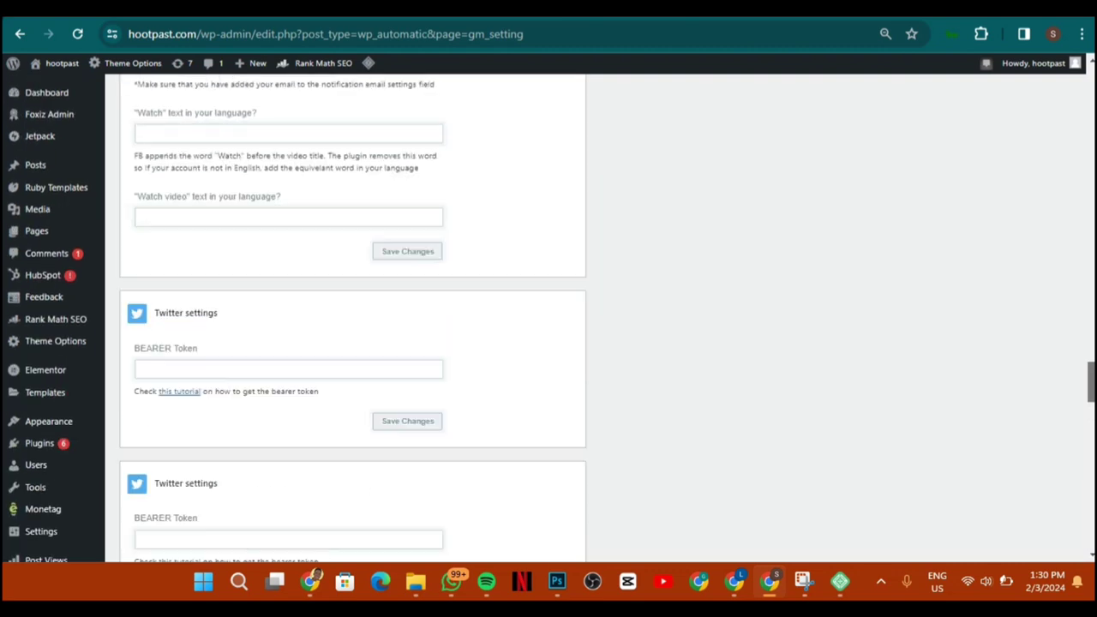
{"action": "scroll", "coordinate": [600, 317], "scroll_direction": "up", "scroll_amount": 8}
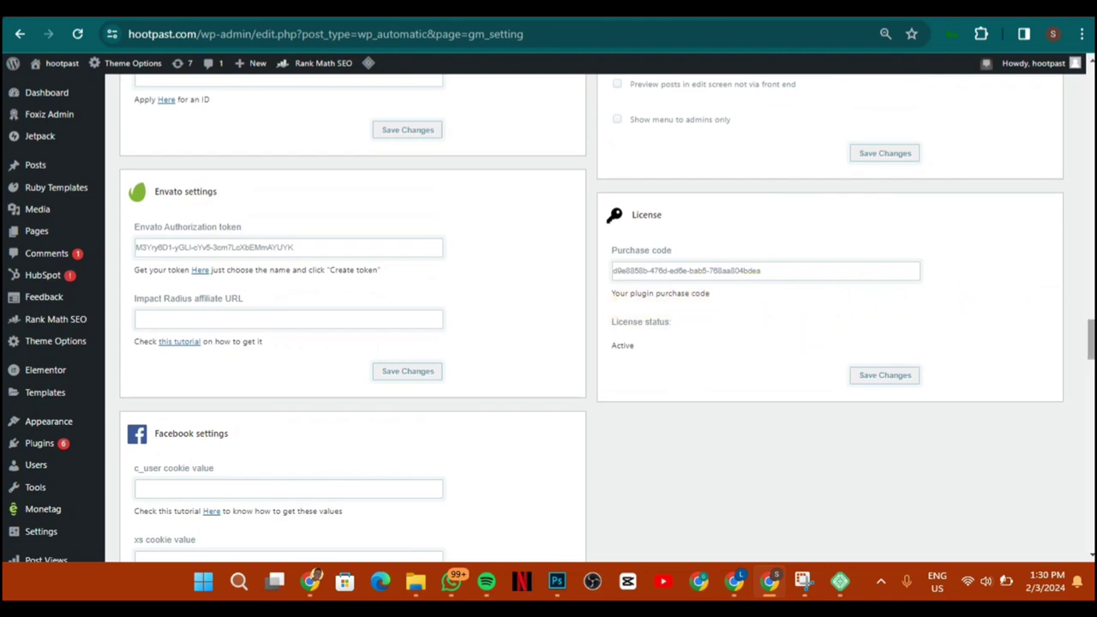
{"action": "scroll", "coordinate": [600, 318], "scroll_direction": "down", "scroll_amount": 5}
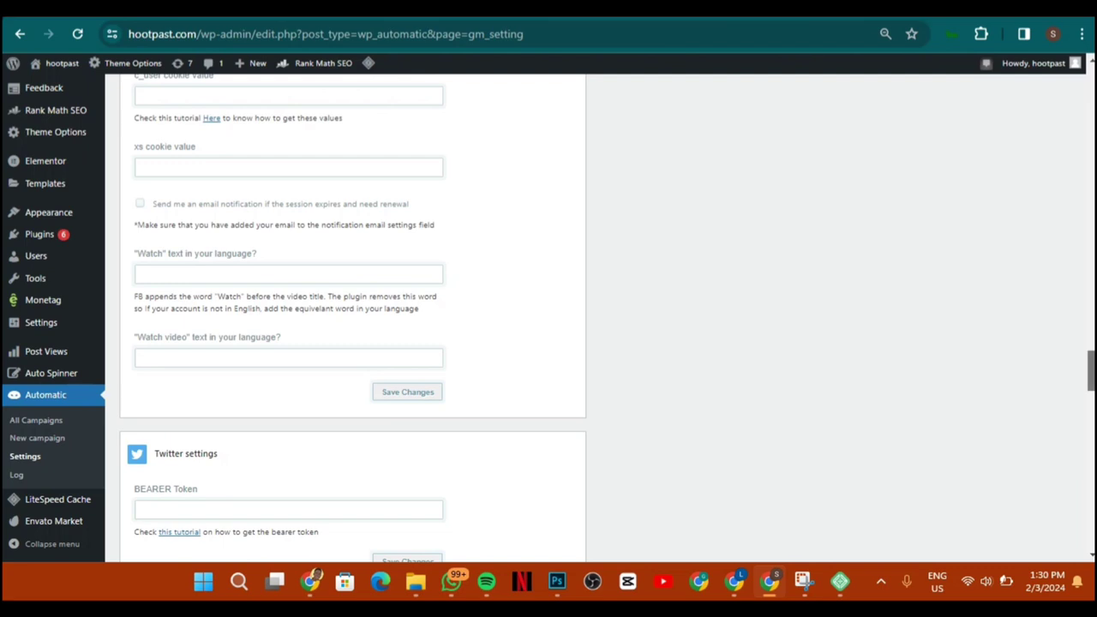
{"action": "scroll", "coordinate": [352, 317], "scroll_direction": "up", "scroll_amount": 1}
{"action": "scroll", "coordinate": [351, 317], "scroll_direction": "up", "scroll_amount": 1}
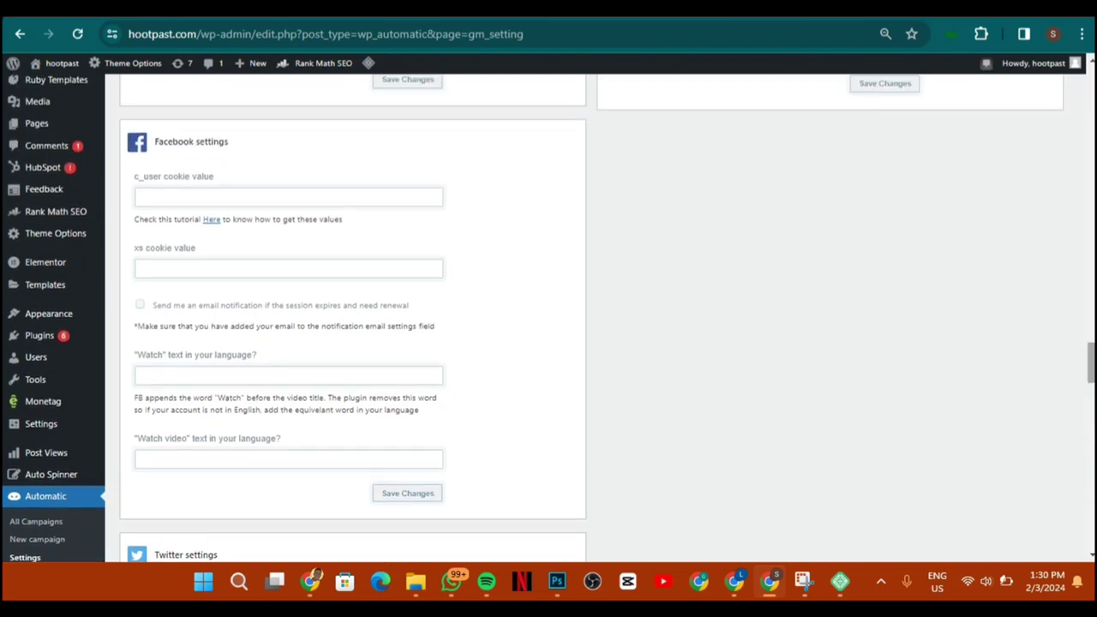
{"action": "scroll", "coordinate": [351, 318], "scroll_direction": "up", "scroll_amount": 15}
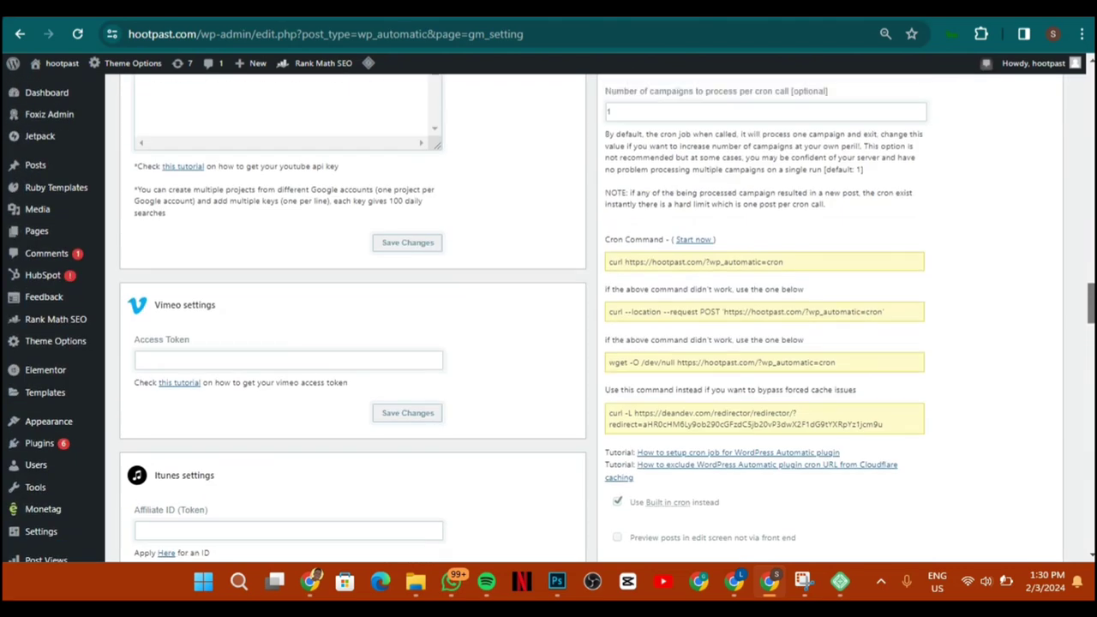
{"action": "scroll", "coordinate": [974, 120], "scroll_direction": "up", "scroll_amount": 10}
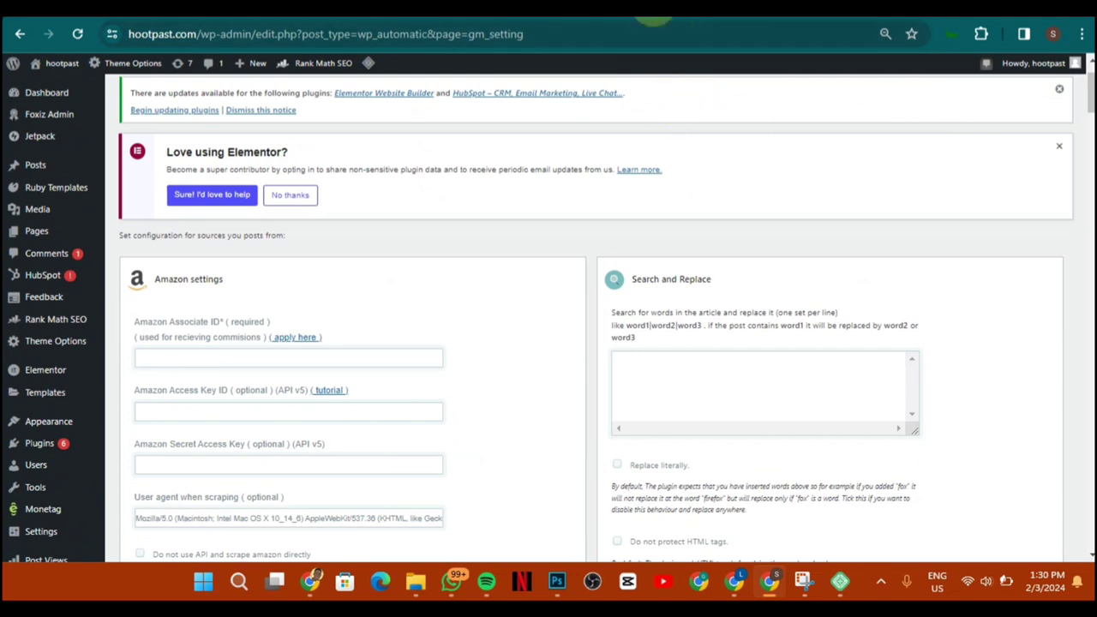
Open Healthline's Fitness page from the Google results and copy the link of the featured "Welcome to Healthline Fitness" article
{"action": "key", "text": "ctrl+Tab"}
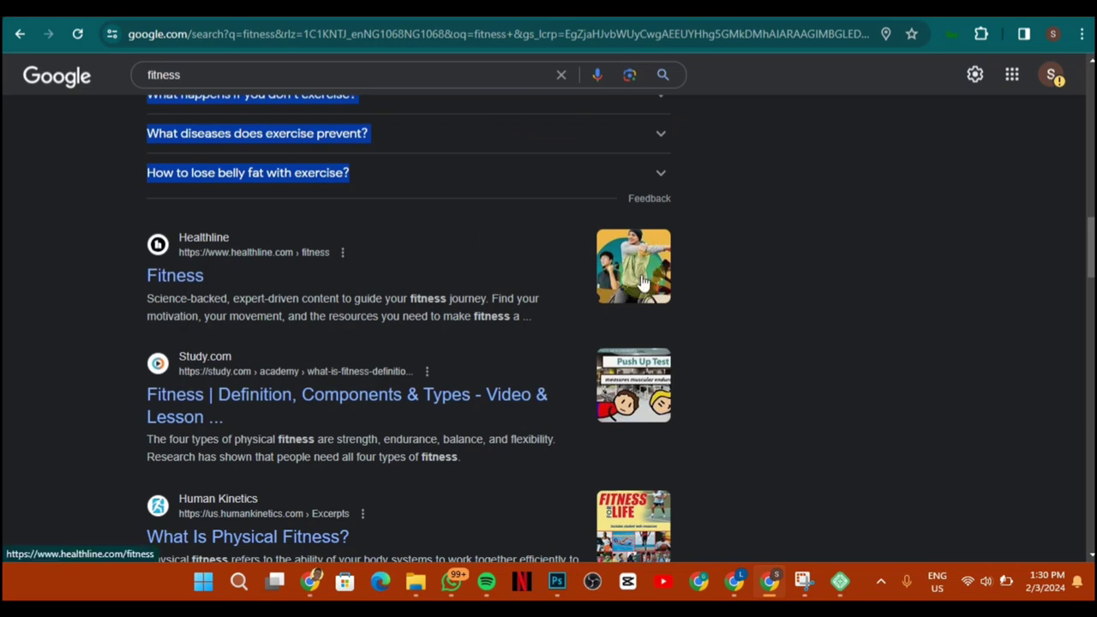
{"action": "left_click", "coordinate": [181, 277]}
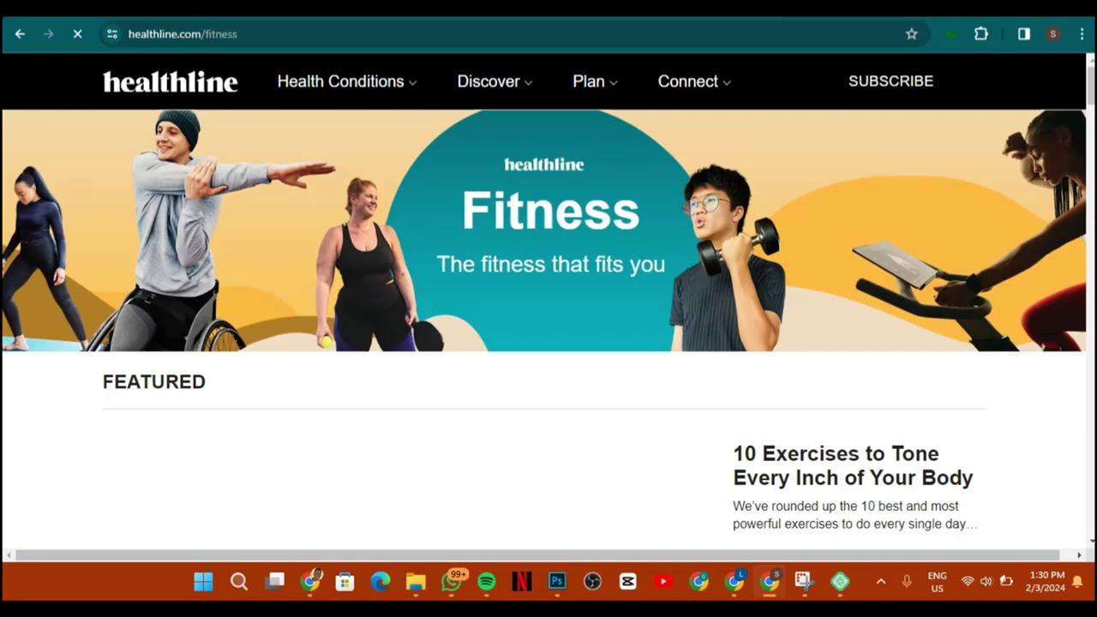
{"action": "scroll", "coordinate": [549, 343], "scroll_direction": "down", "scroll_amount": 5}
{"action": "scroll", "coordinate": [483, 333], "scroll_direction": "up", "scroll_amount": 3}
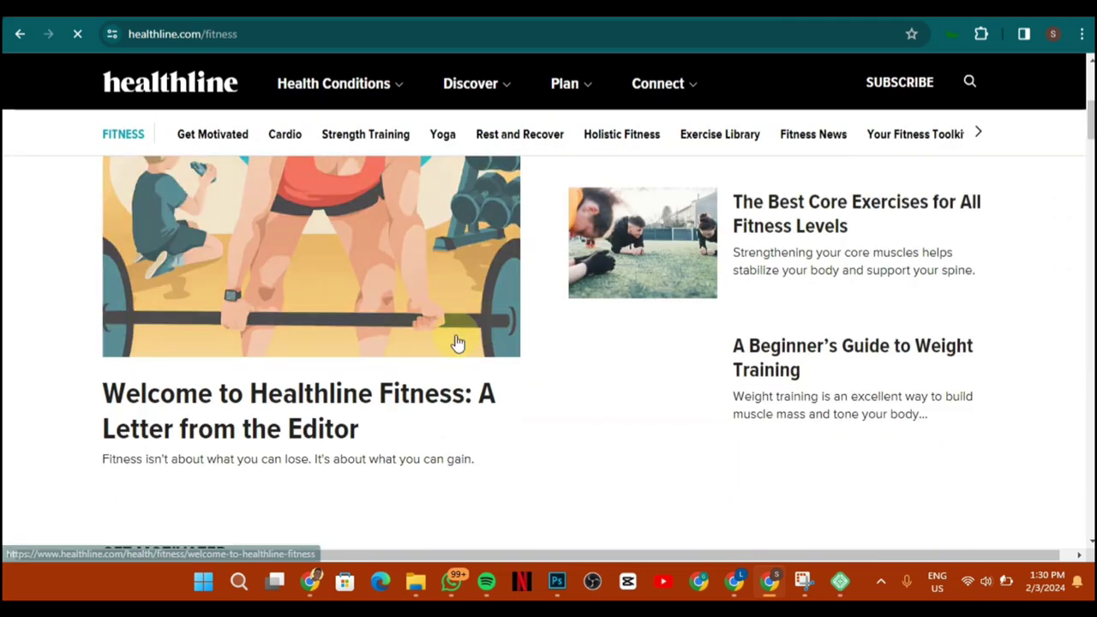
{"action": "right_click", "coordinate": [374, 396]}
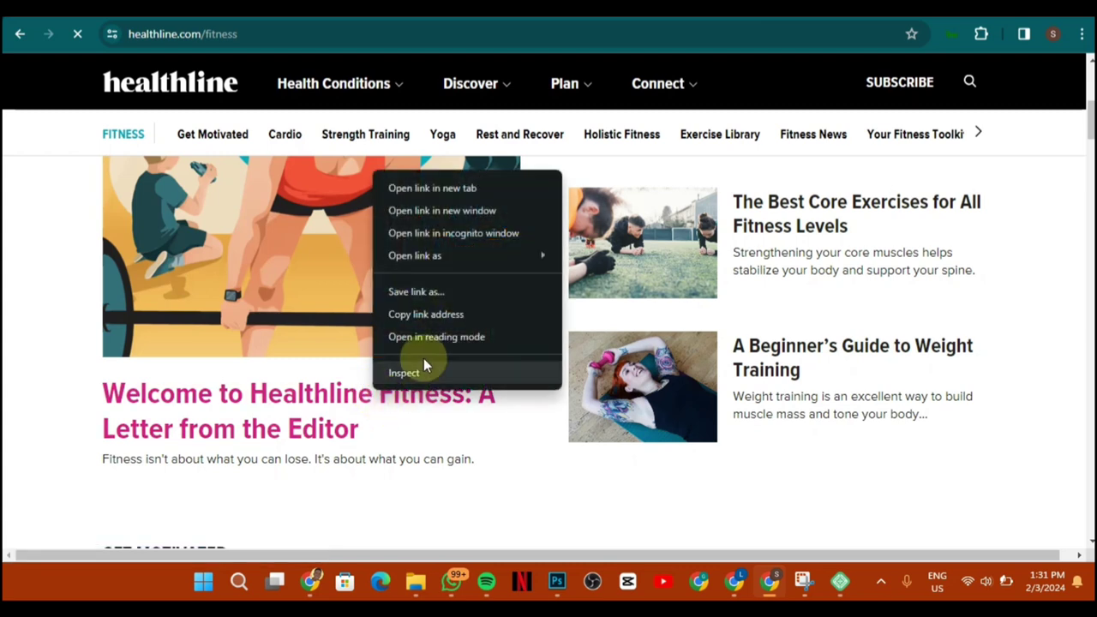
{"action": "left_click", "coordinate": [393, 308]}
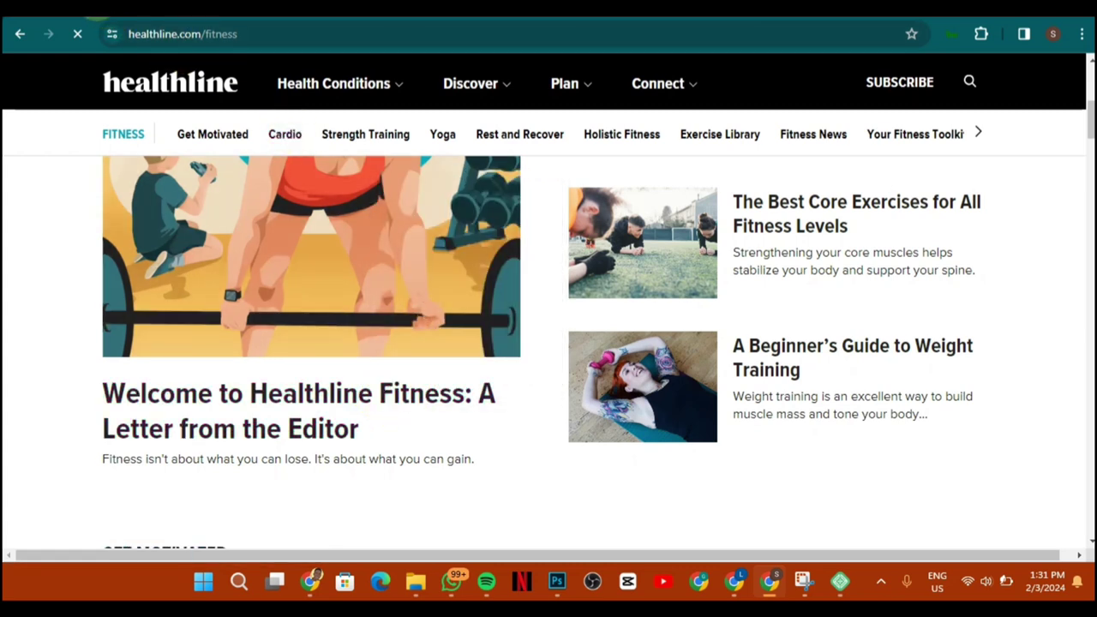
Try to inspect the copied Healthline article link in Google Search Console under the hootpast.com property
{"action": "left_click", "coordinate": [102, 8]}
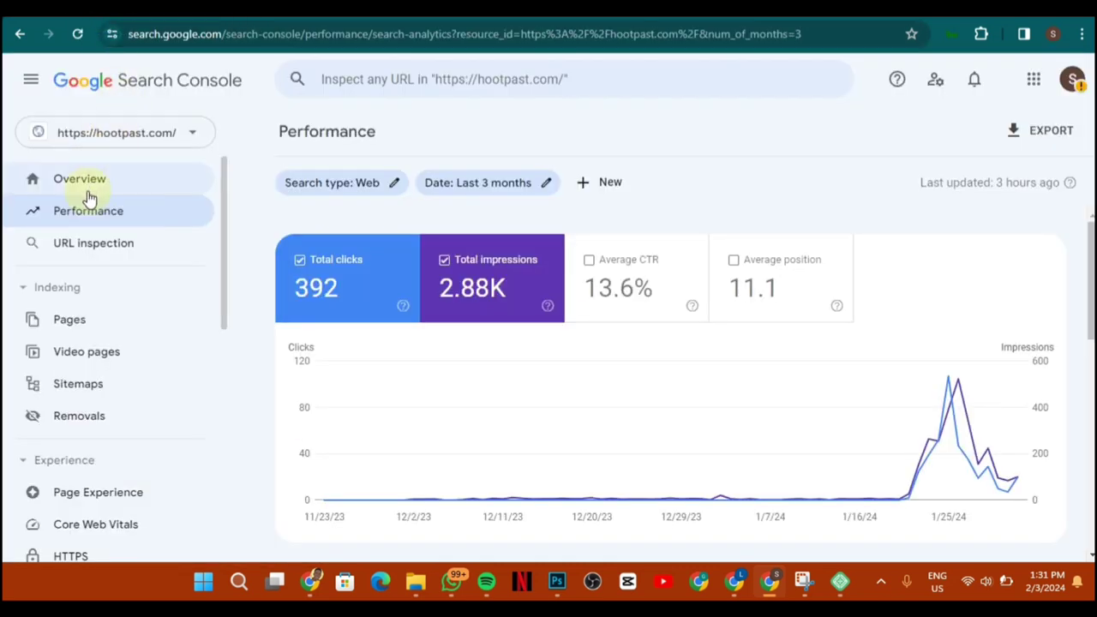
{"action": "left_click", "coordinate": [379, 81]}
{"action": "key", "text": "ctrl+v"}
{"action": "key", "text": "Return"}
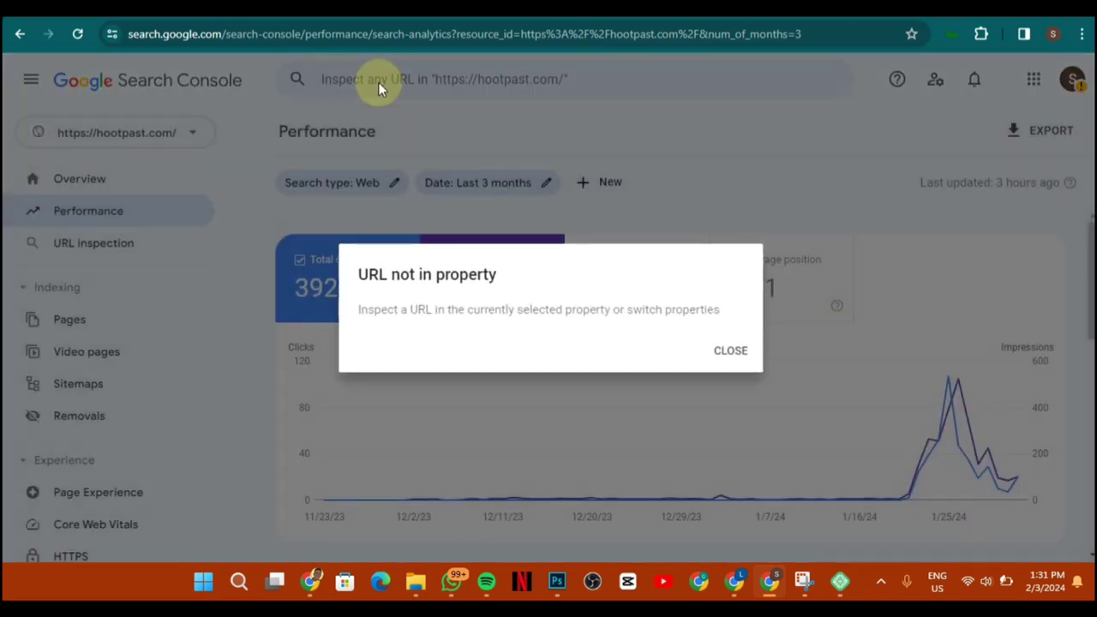
{"action": "left_click", "coordinate": [738, 353]}
{"action": "left_click", "coordinate": [440, 80]}
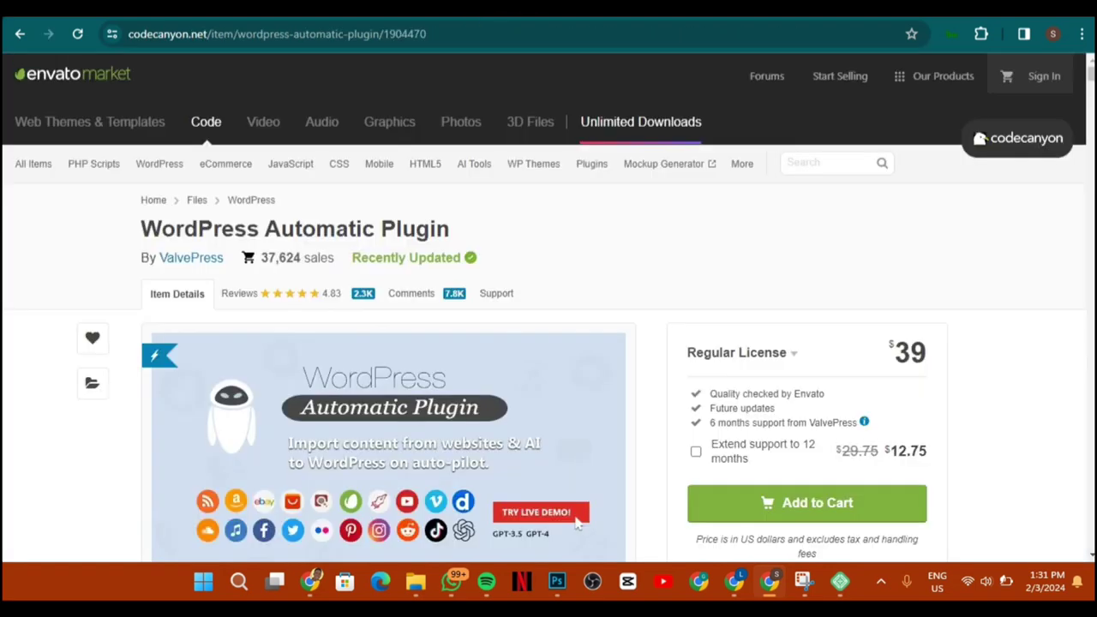
Return from the Healthline page to Google and search for "weight training" using the suggestion
{"action": "left_click", "coordinate": [343, 9]}
{"action": "left_click", "coordinate": [202, 9]}
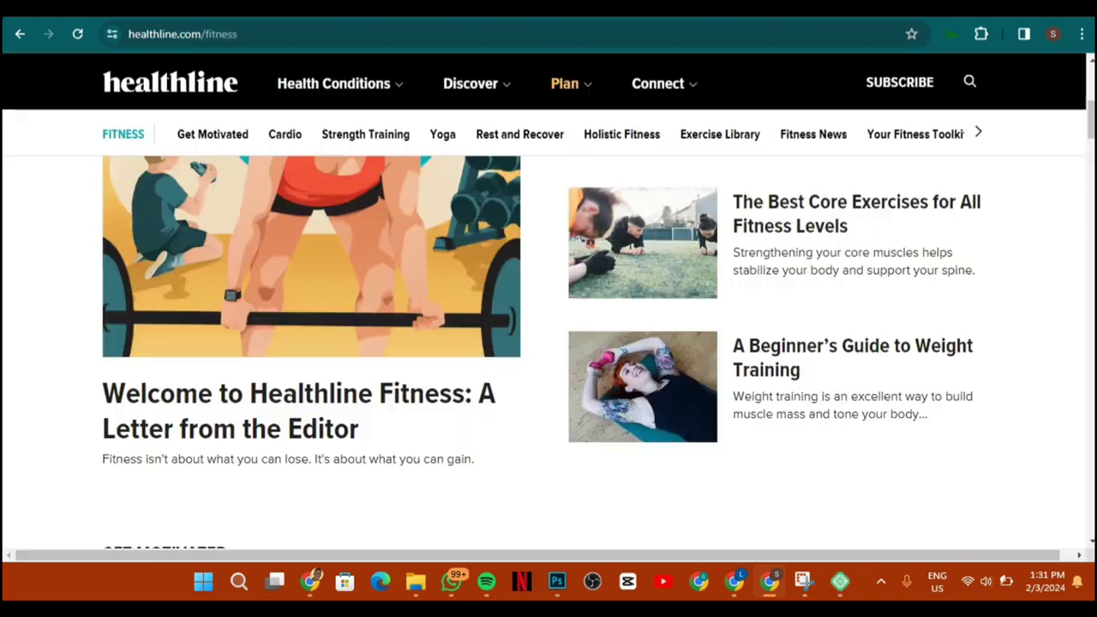
{"action": "left_click", "coordinate": [19, 34]}
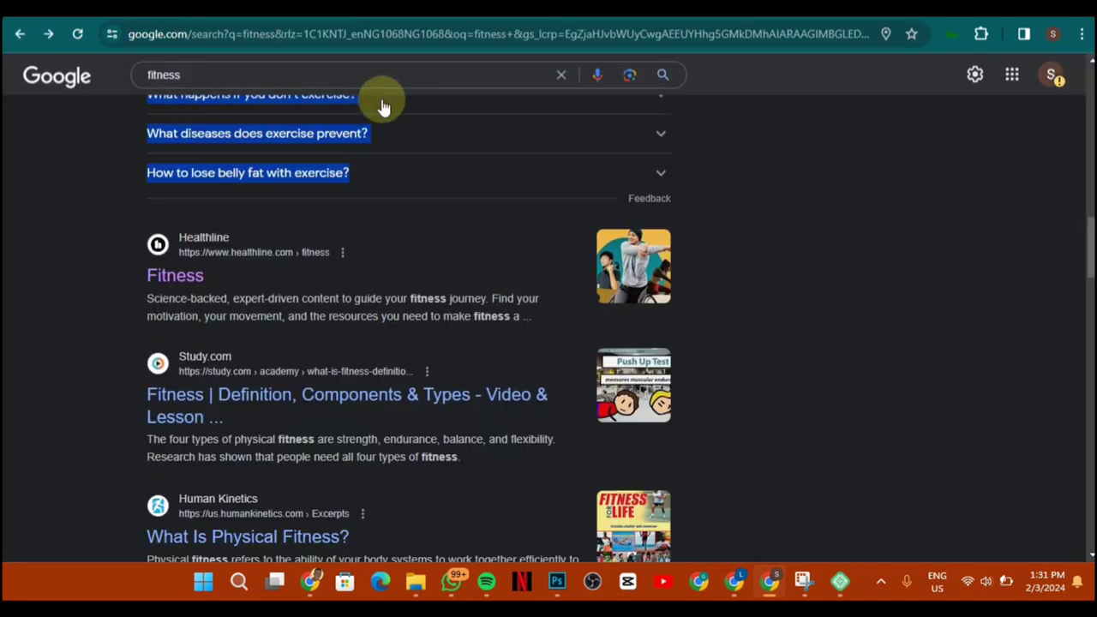
{"action": "double_click", "coordinate": [184, 76]}
{"action": "type", "text": "w"}
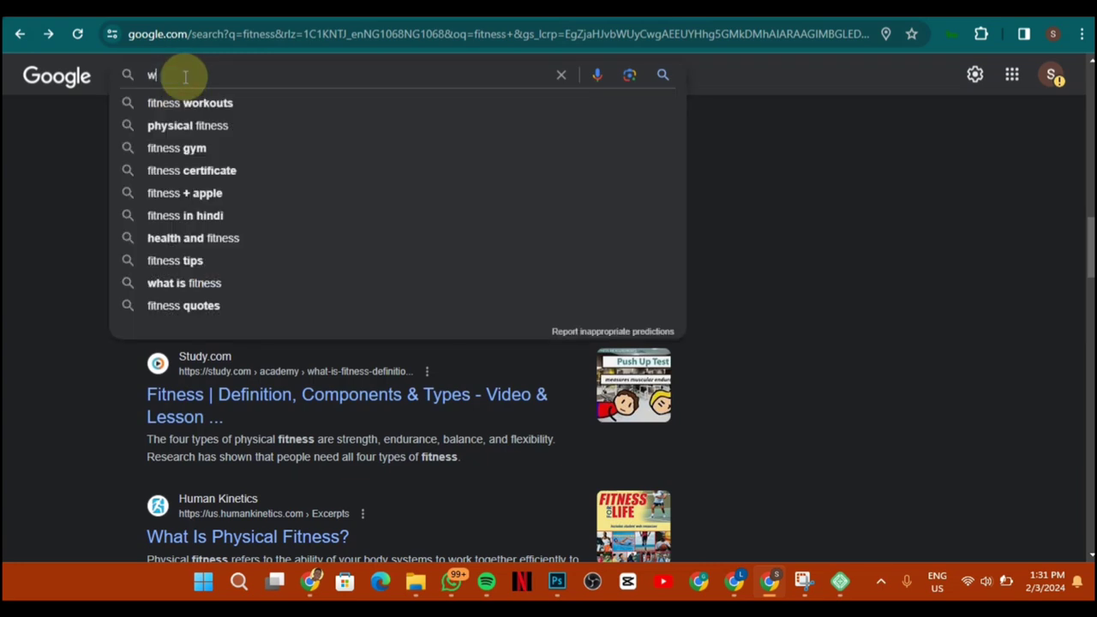
{"action": "type", "text": "eight"}
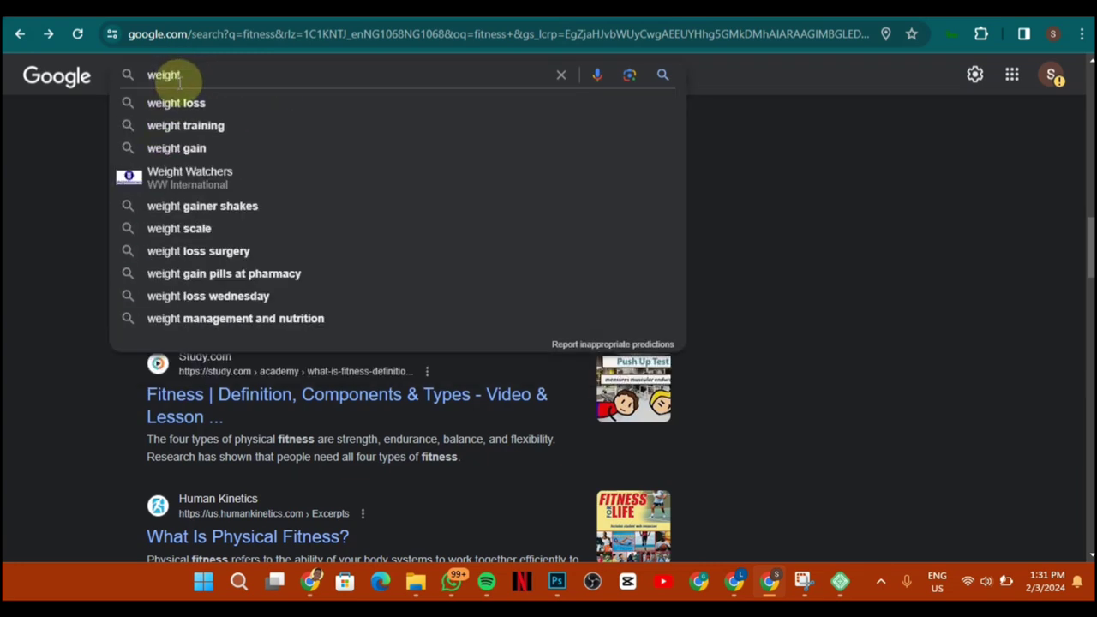
{"action": "left_click", "coordinate": [164, 126]}
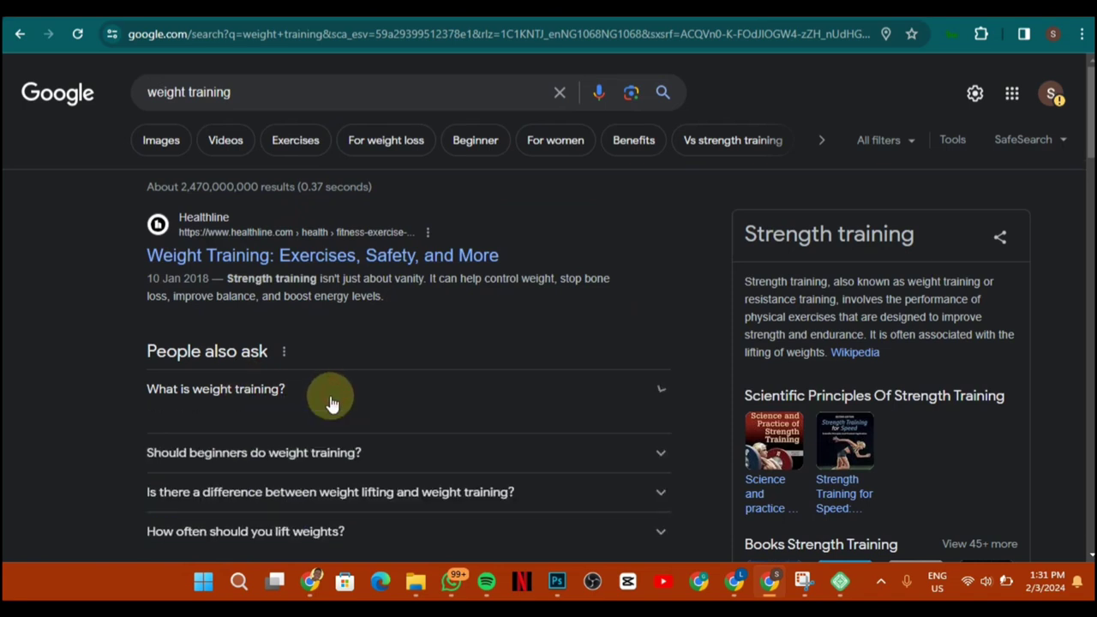
Expand and collapse entries in the "People also ask" section to load more weight training questions
{"action": "left_click", "coordinate": [384, 431]}
{"action": "left_click", "coordinate": [613, 428]}
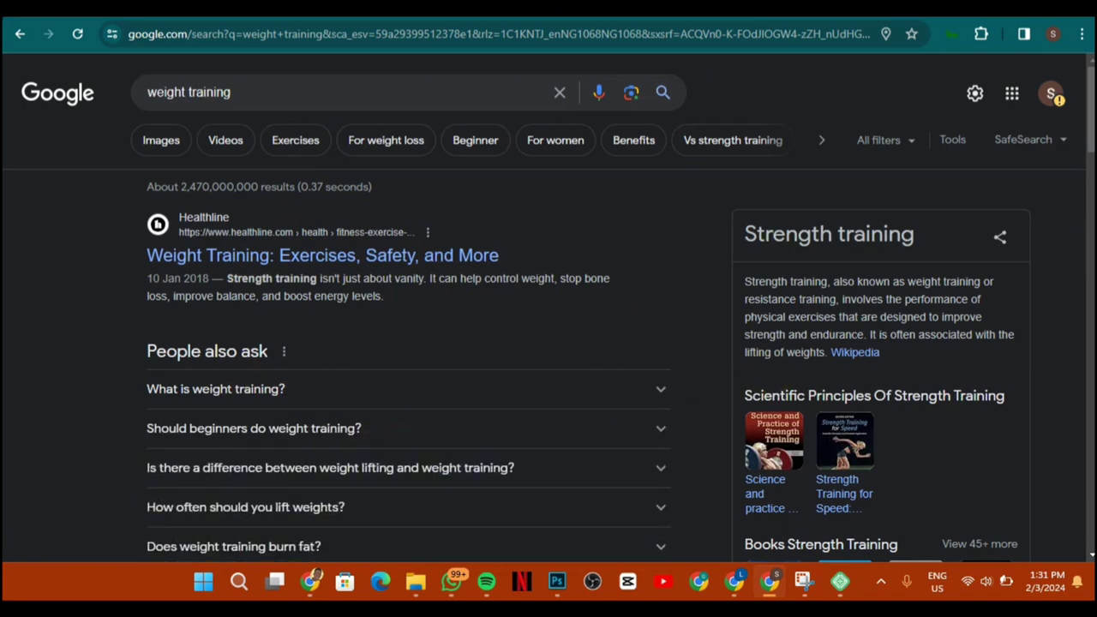
{"action": "scroll", "coordinate": [613, 428], "scroll_direction": "down", "scroll_amount": 4}
{"action": "scroll", "coordinate": [612, 428], "scroll_direction": "up", "scroll_amount": 2}
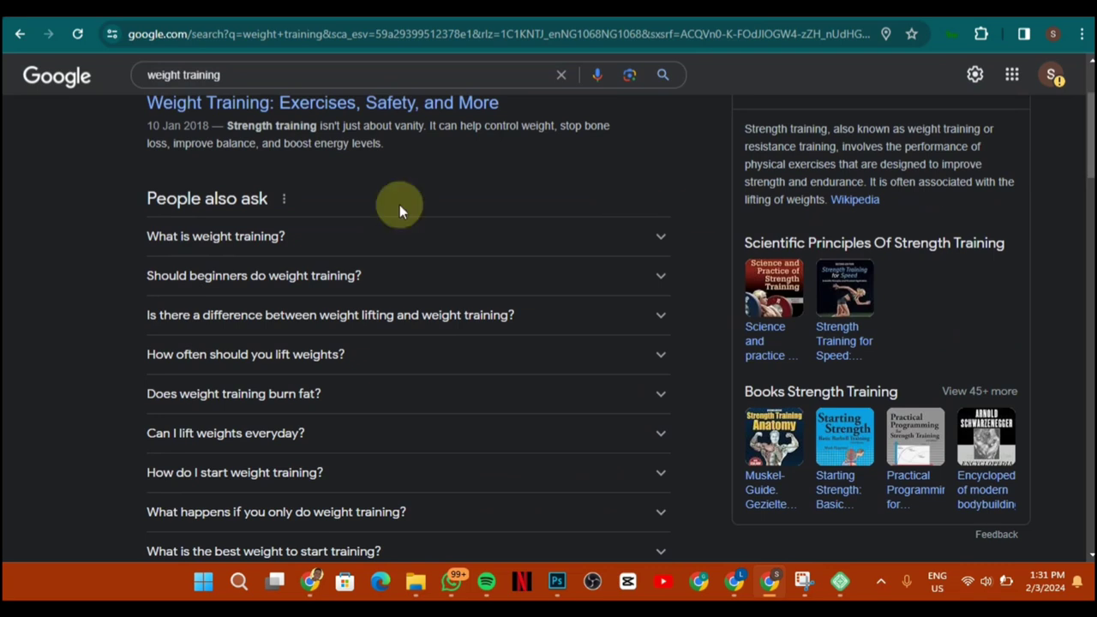